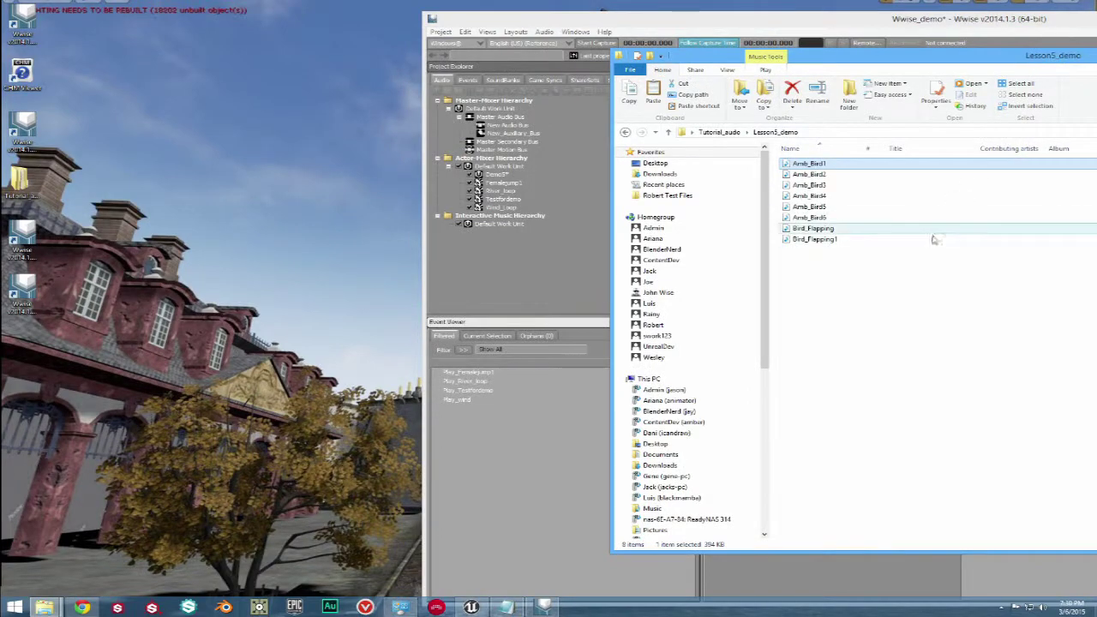
# - Import the six Amb_Bird and two Bird_Flapping audio files into the Demo5 work unit as Sound SFX objects and maximize the Wwise window
pyautogui.keyDown('shift'); pyautogui.click(847, 239); pyautogui.keyUp('shift')
pyautogui.moveTo(793, 211); pyautogui.dragTo(498, 177)
pyautogui.click(1028, 427)
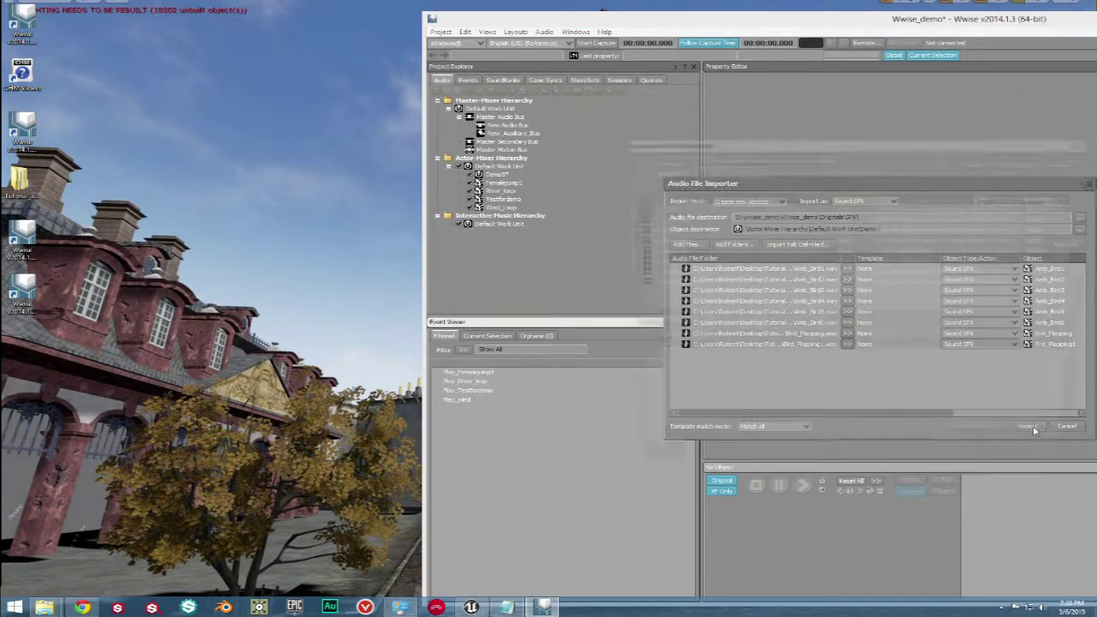
pyautogui.click(1011, 460)
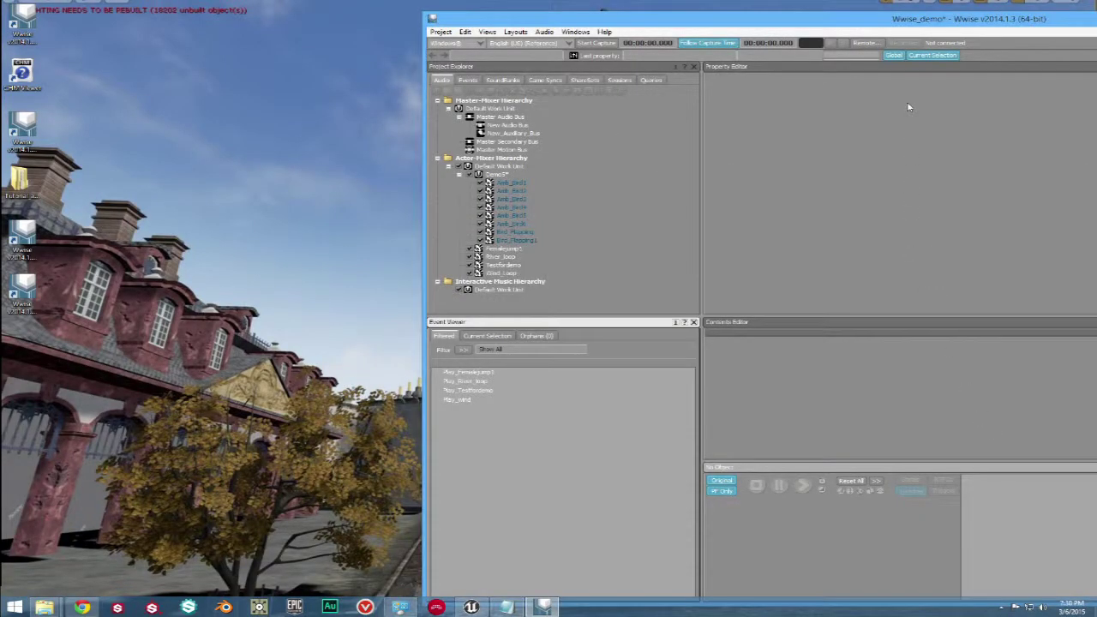
pyautogui.doubleClick(917, 30)
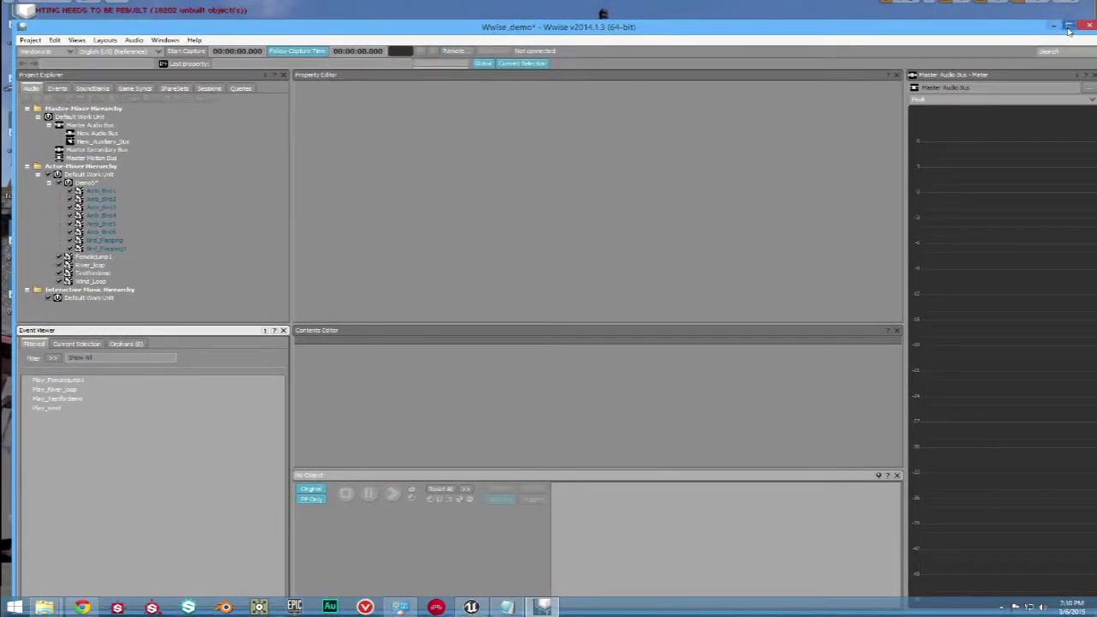
pyautogui.click(1069, 28)
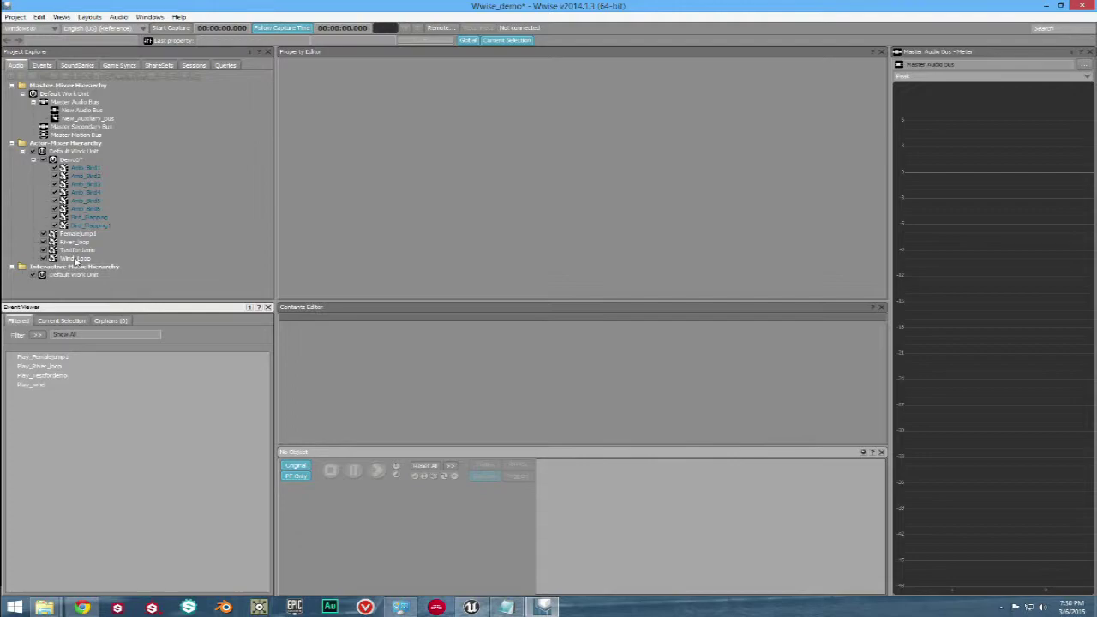
# - Create a new Play event in the events' Default Work Unit and name it Play_dem5
pyautogui.click(44, 66)
pyautogui.rightClick(57, 95)
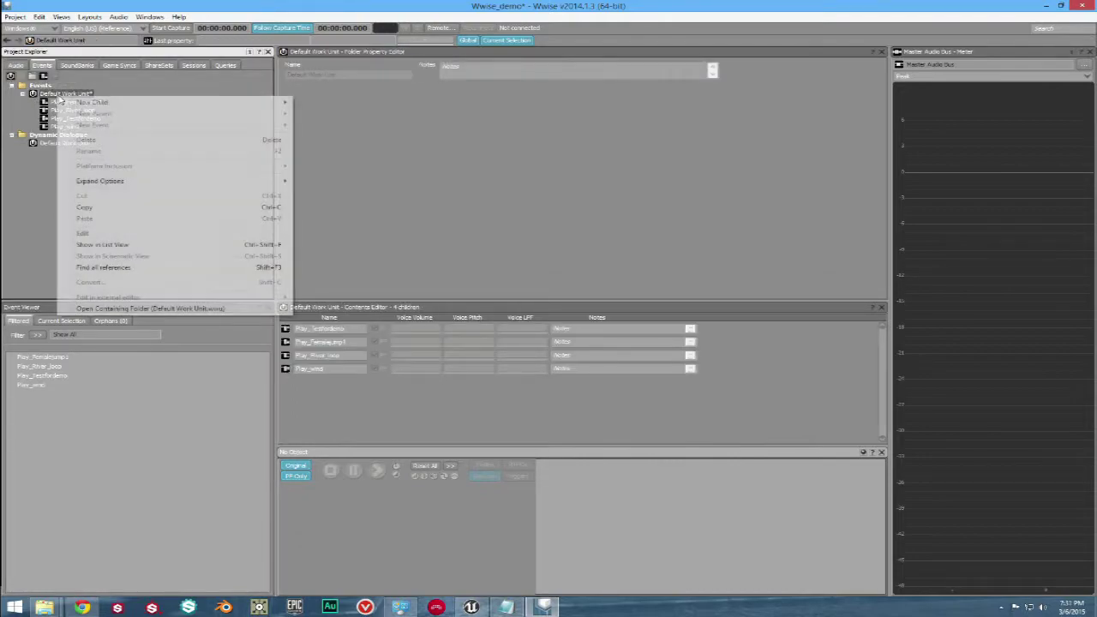
pyautogui.moveTo(90, 105)
pyautogui.click(316, 139)
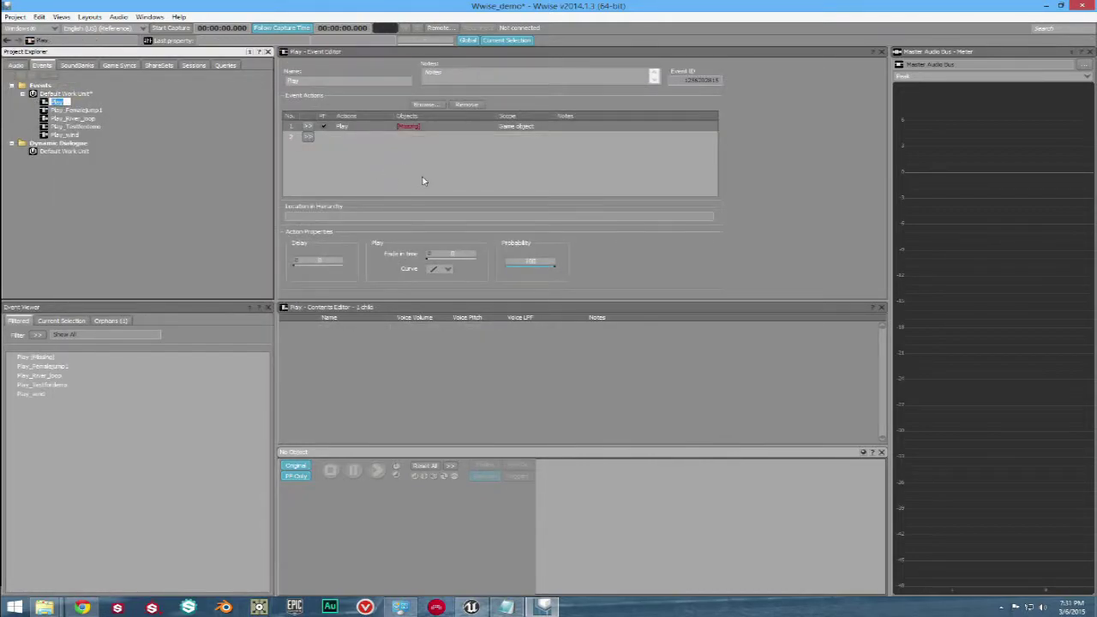
pyautogui.click(68, 102)
pyautogui.write('_fem')
pyautogui.press('Return')
# - Add Amb_Bird1 and Amb_Bird2 as play actions in the Play_dem5 event and audition the event
pyautogui.click(15, 66)
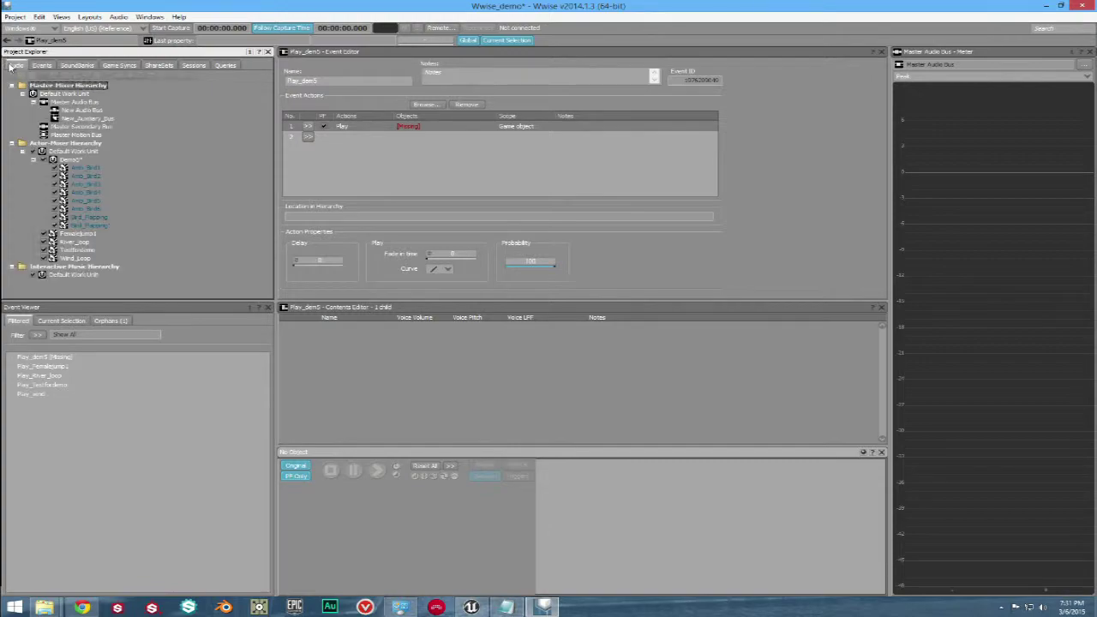
pyautogui.moveTo(86, 168); pyautogui.dragTo(352, 136)
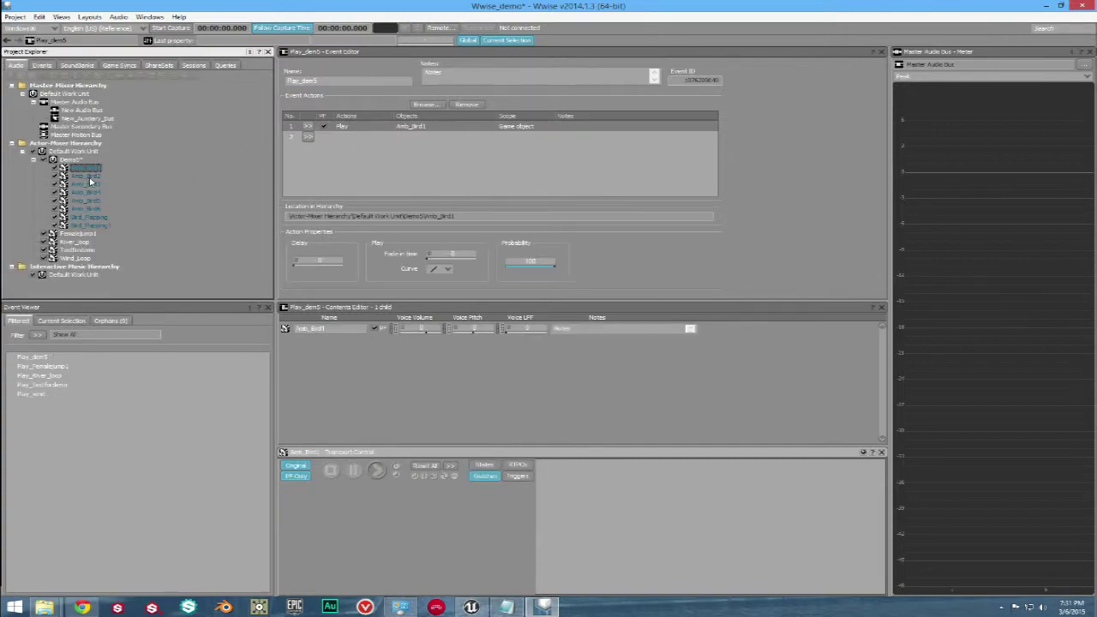
pyautogui.moveTo(89, 176); pyautogui.dragTo(393, 135)
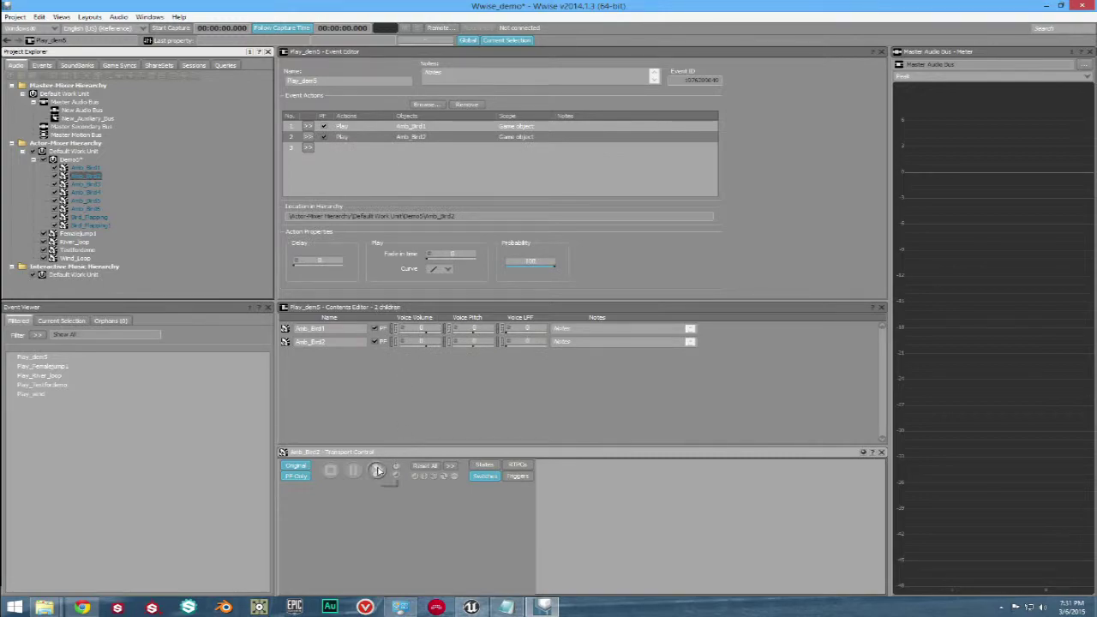
pyautogui.click(39, 358)
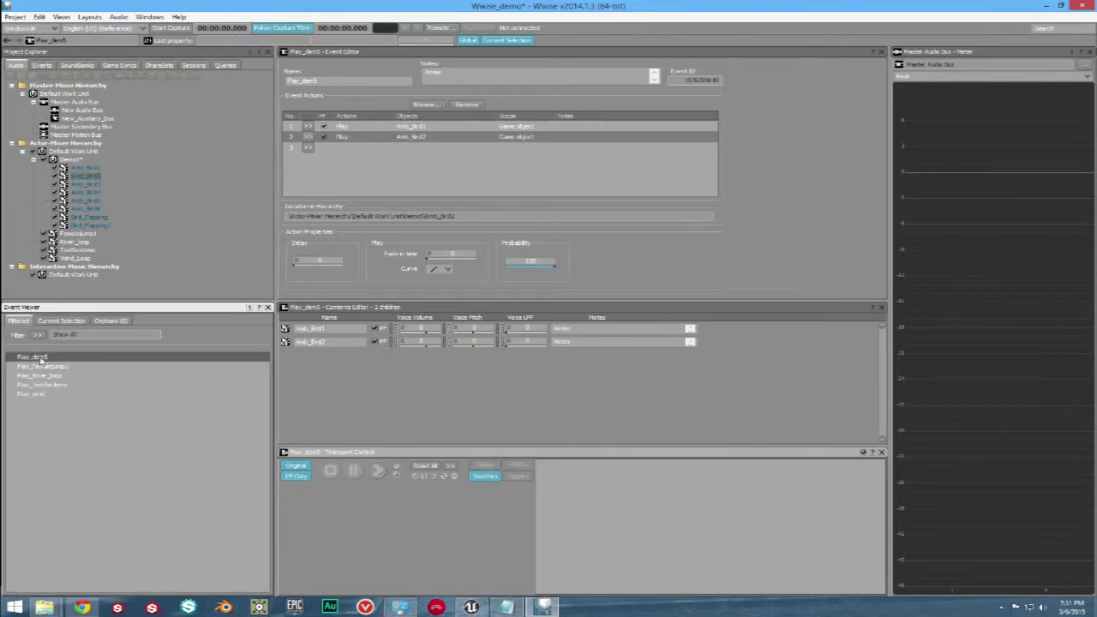
pyautogui.click(377, 470)
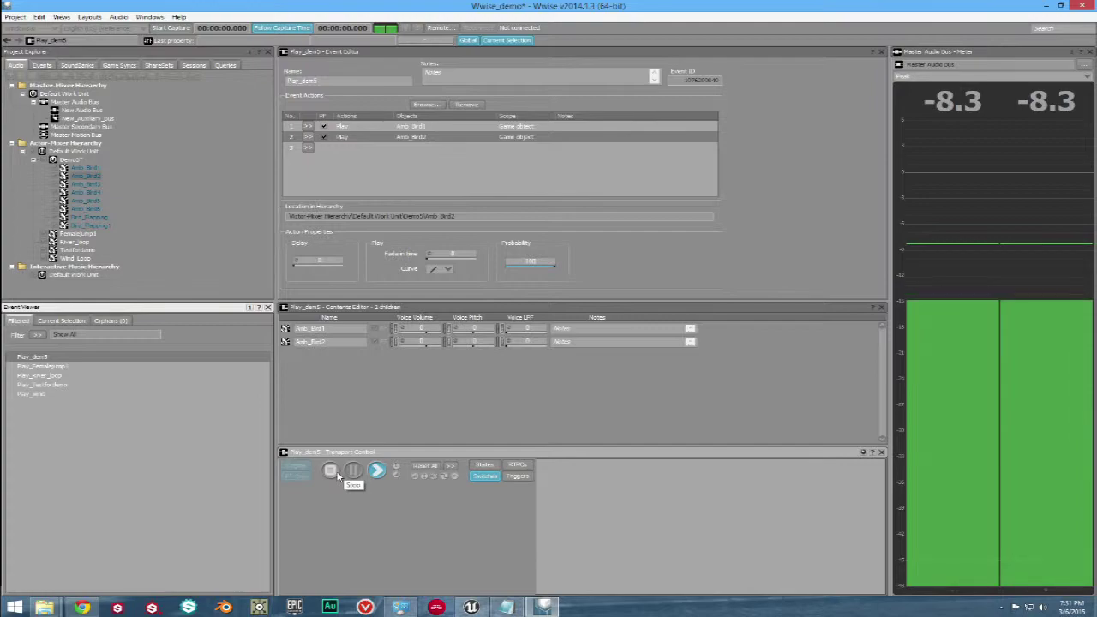
pyautogui.click(332, 471)
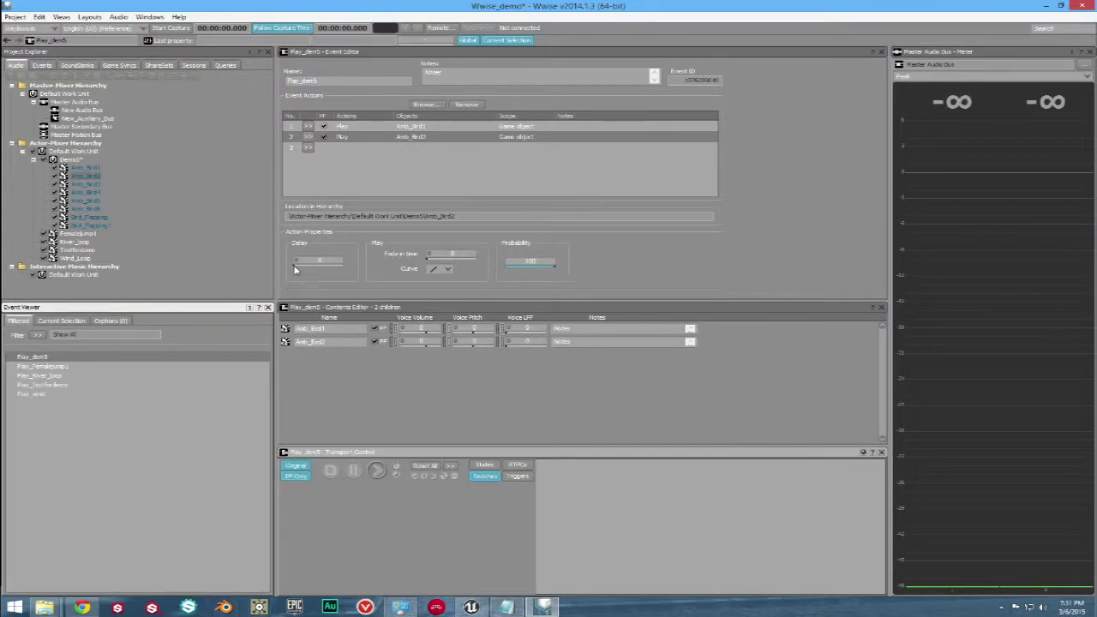
# - Set the Amb_Bird2 play action's delay to about 2.5 and audition the Play_dem5 event
pyautogui.moveTo(283, 272); pyautogui.dragTo(295, 271)
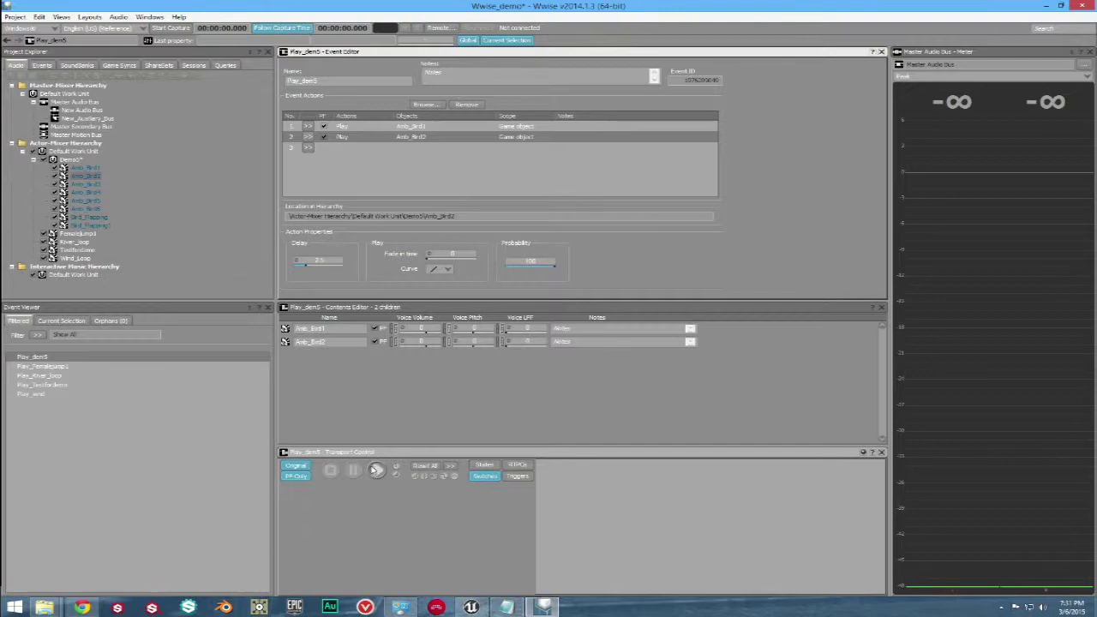
pyautogui.click(81, 356)
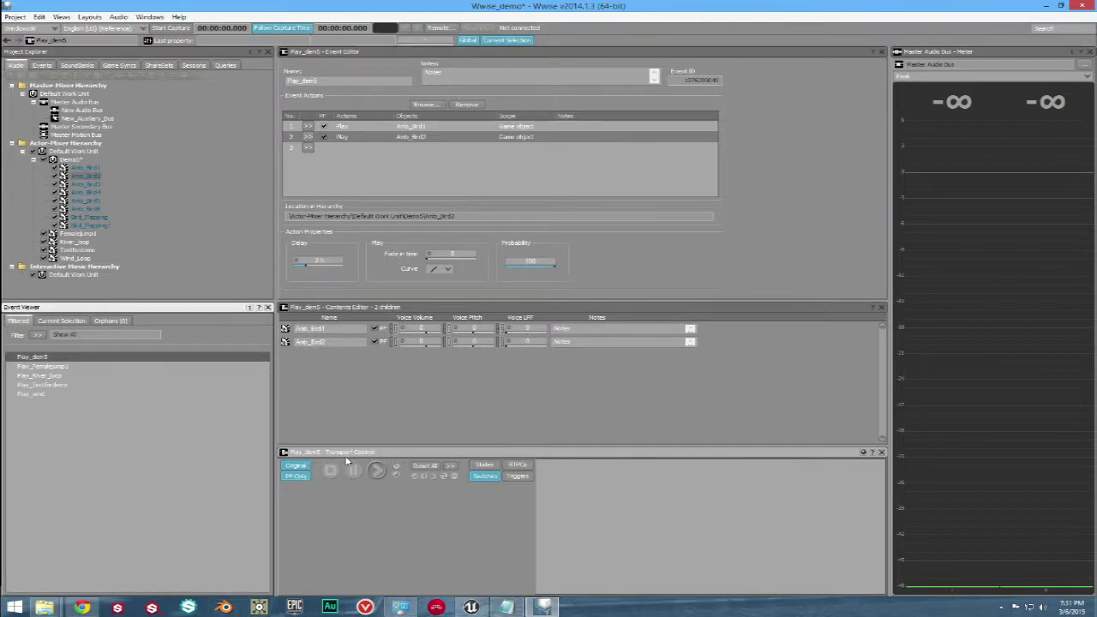
pyautogui.click(375, 470)
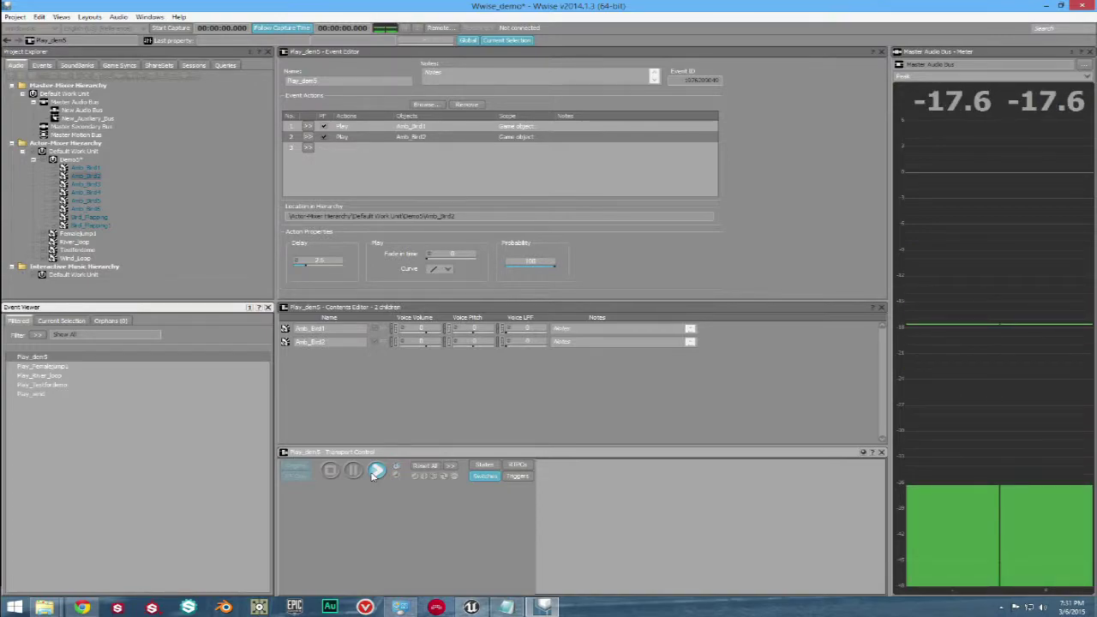
pyautogui.click(375, 470)
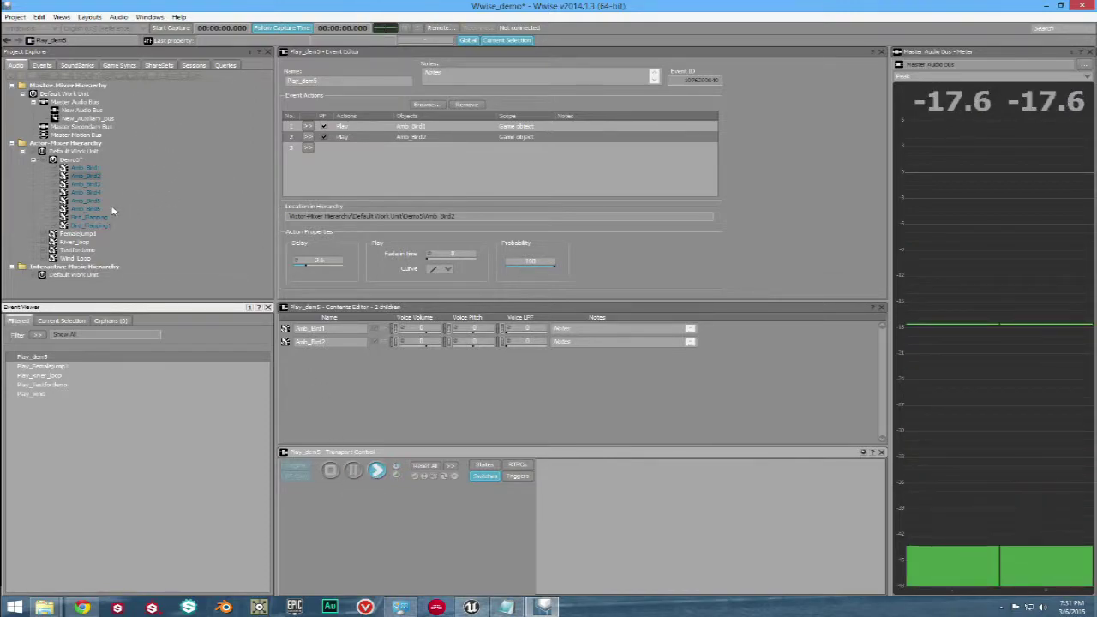
# - Enable the 2D panner for Amb_Bird1, place the sound at the listener's front left, about X -68, Y 80, and audition it
pyautogui.doubleClick(419, 129)
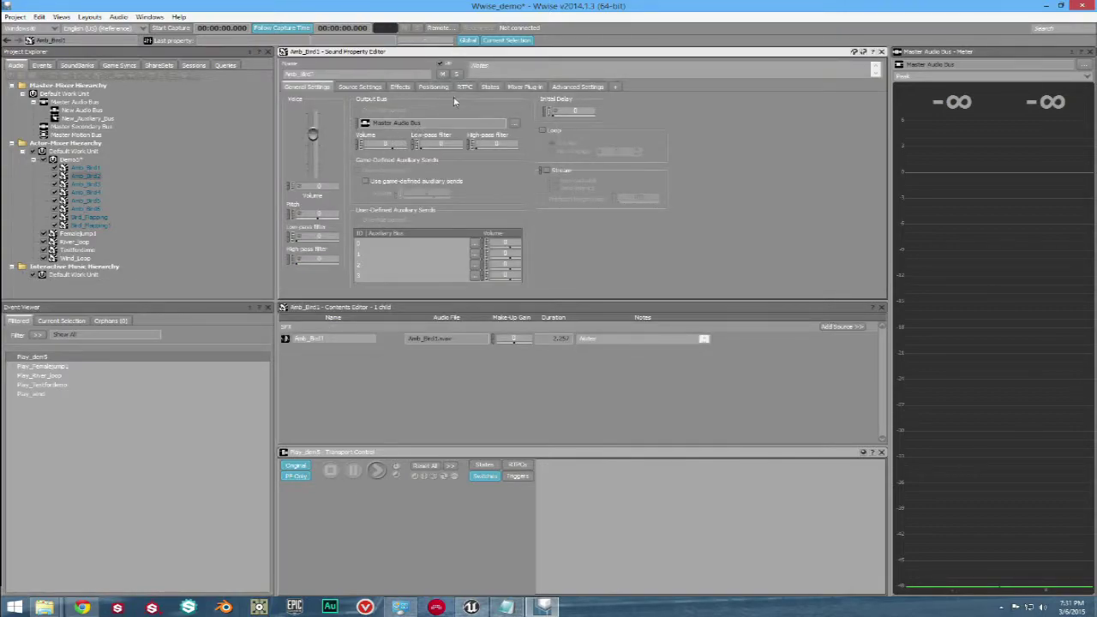
pyautogui.click(434, 86)
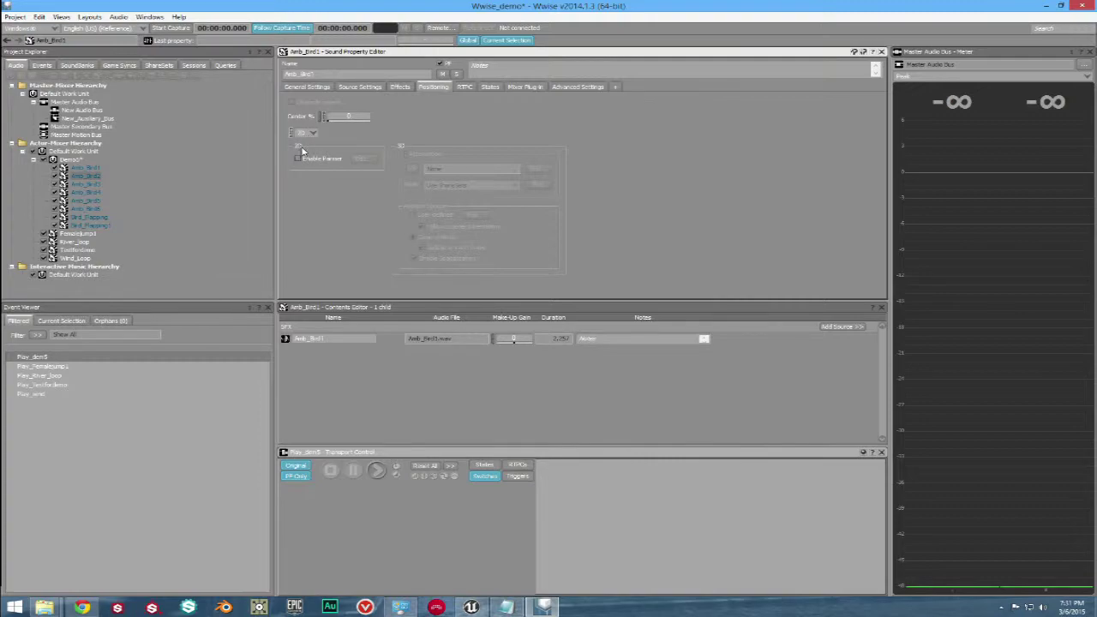
pyautogui.click(361, 159)
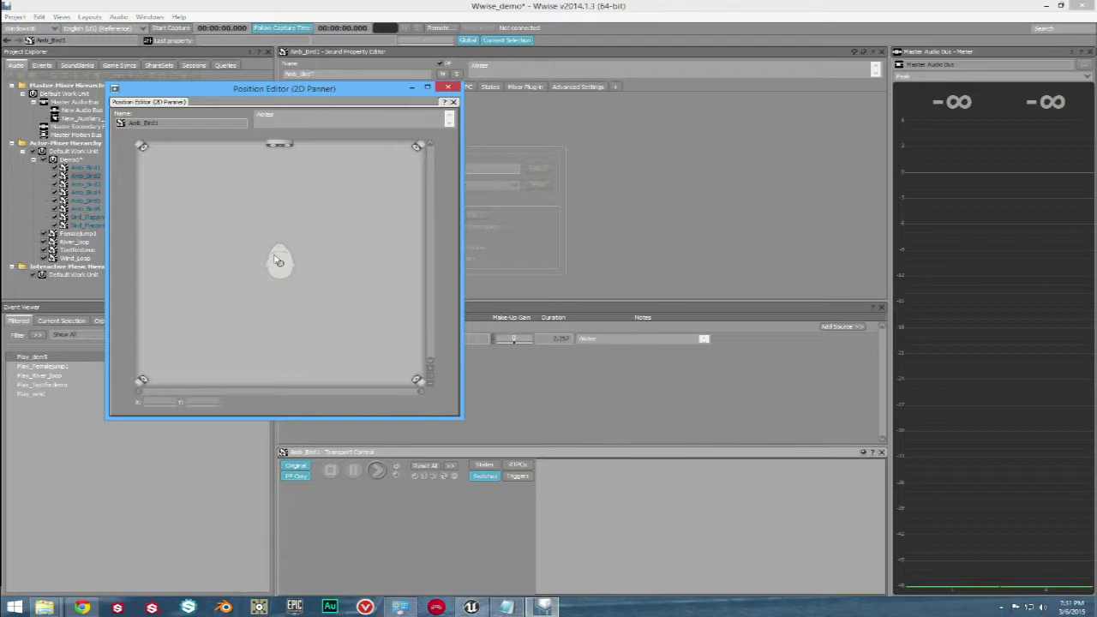
pyautogui.click(376, 470)
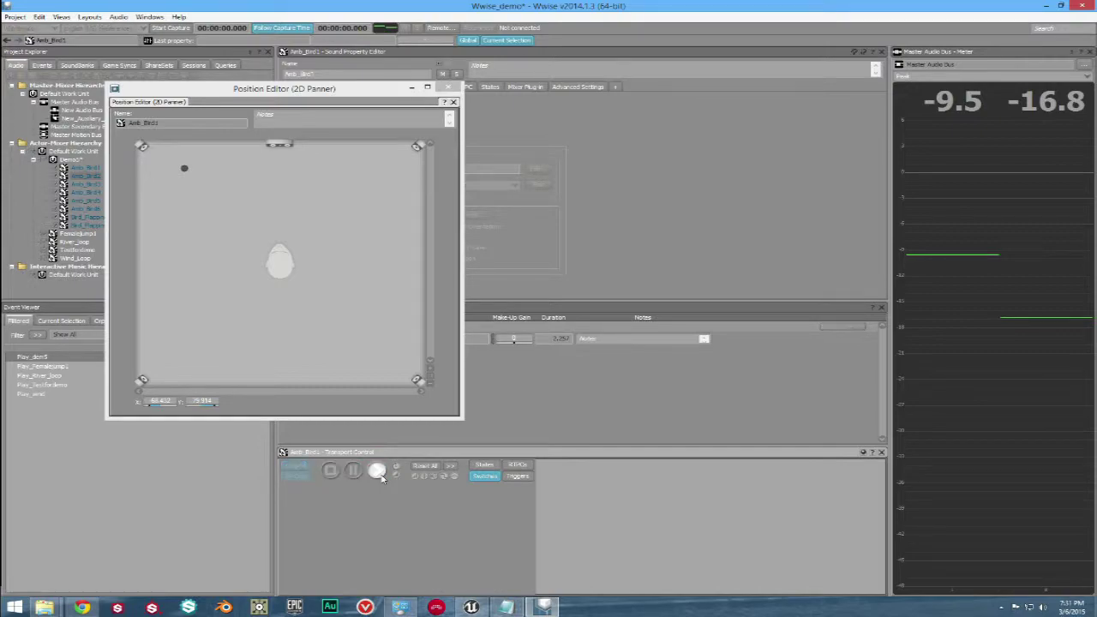
pyautogui.click(378, 473)
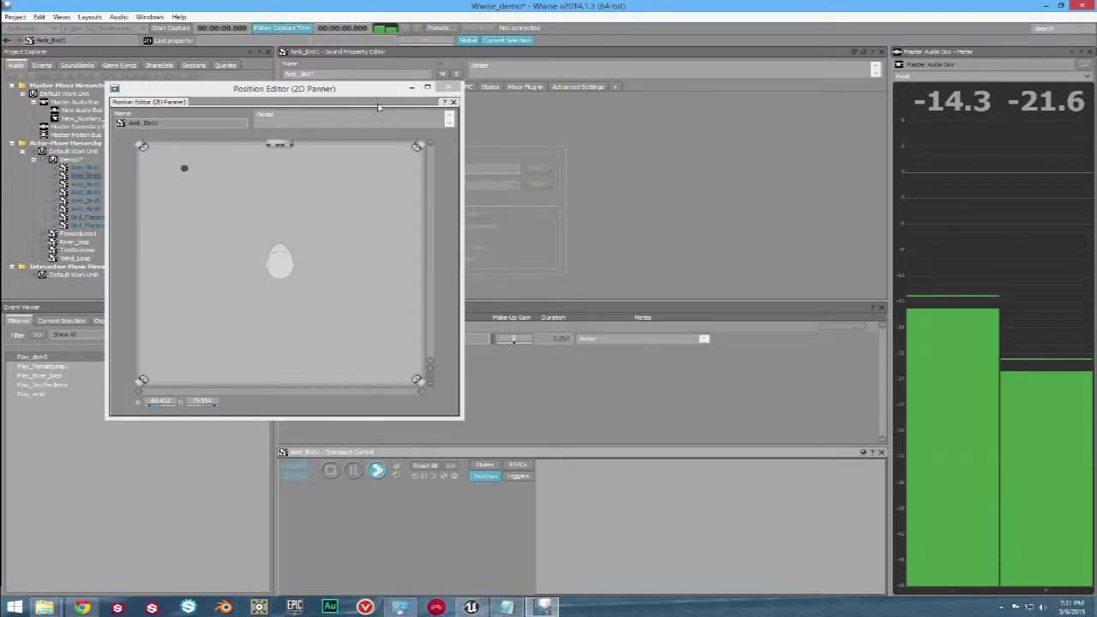
pyautogui.click(449, 89)
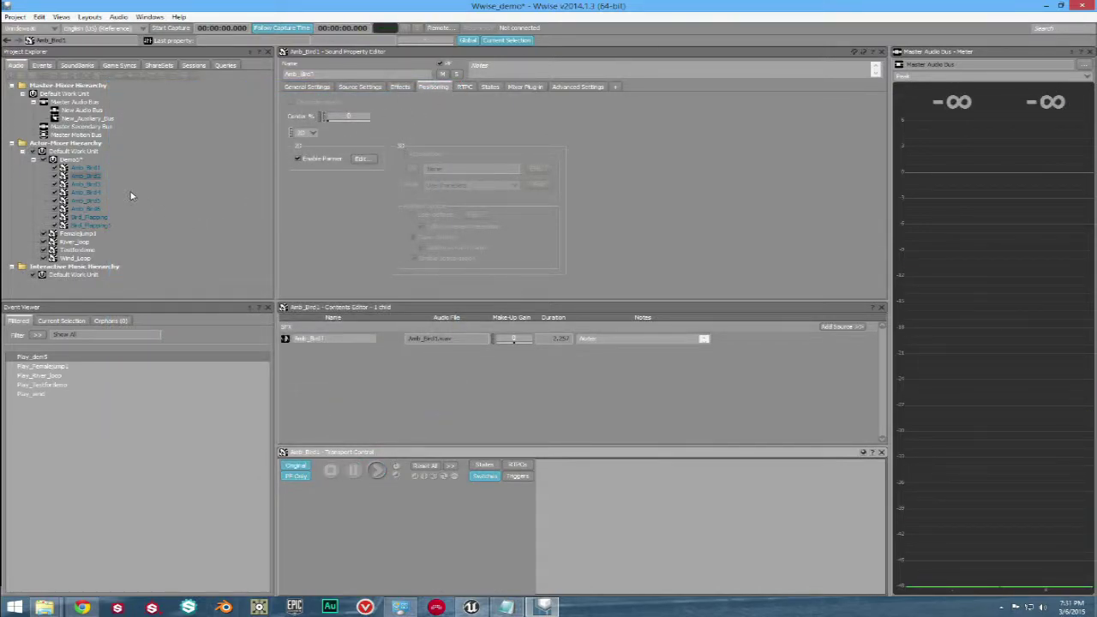
# - Enable the 2D panner for Amb_Bird2, place the sound at the far front right, about X 94, Y 90, and audition it
pyautogui.click(86, 176)
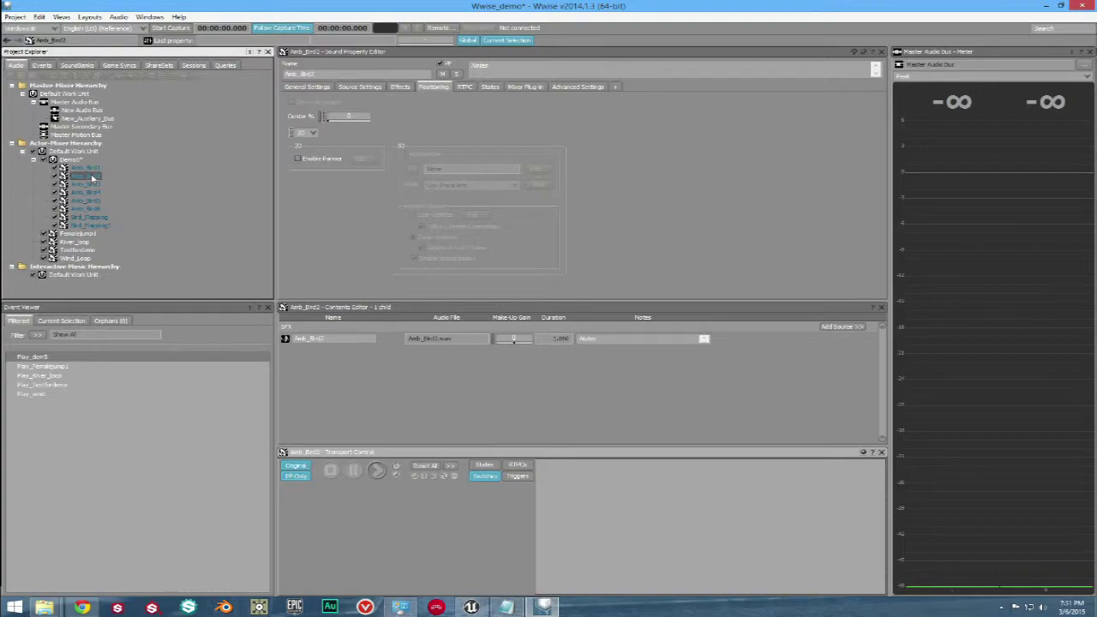
pyautogui.click(298, 159)
pyautogui.click(363, 160)
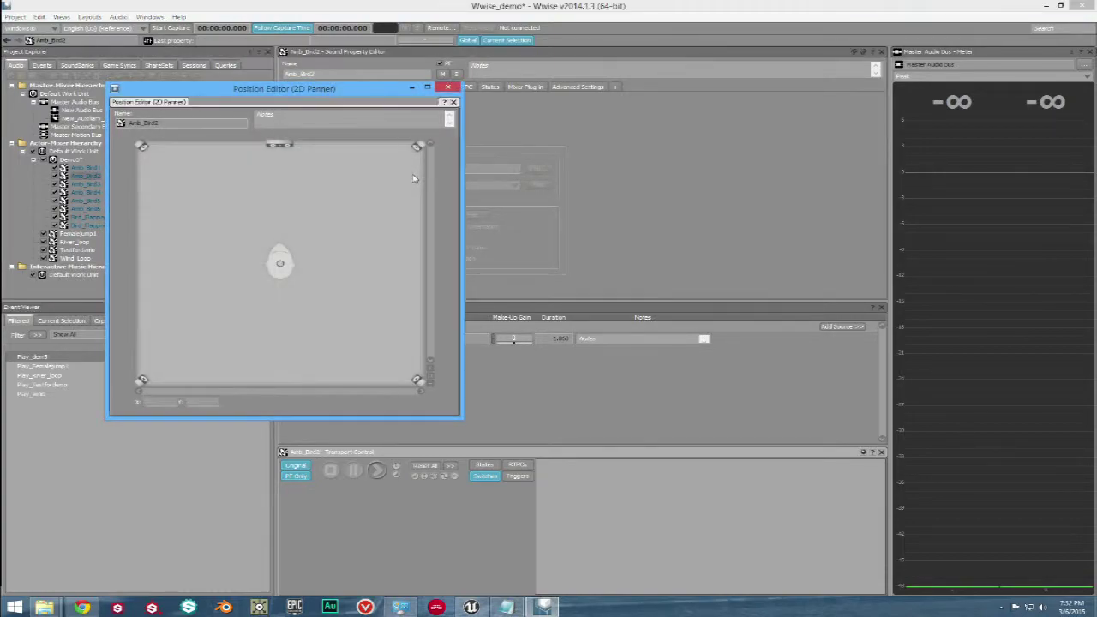
pyautogui.moveTo(279, 263)
pyautogui.mouseDown()
pyautogui.moveTo(397, 201)
pyautogui.moveTo(409, 168)
pyautogui.moveTo(396, 166)
pyautogui.mouseUp()
pyautogui.click(377, 471)
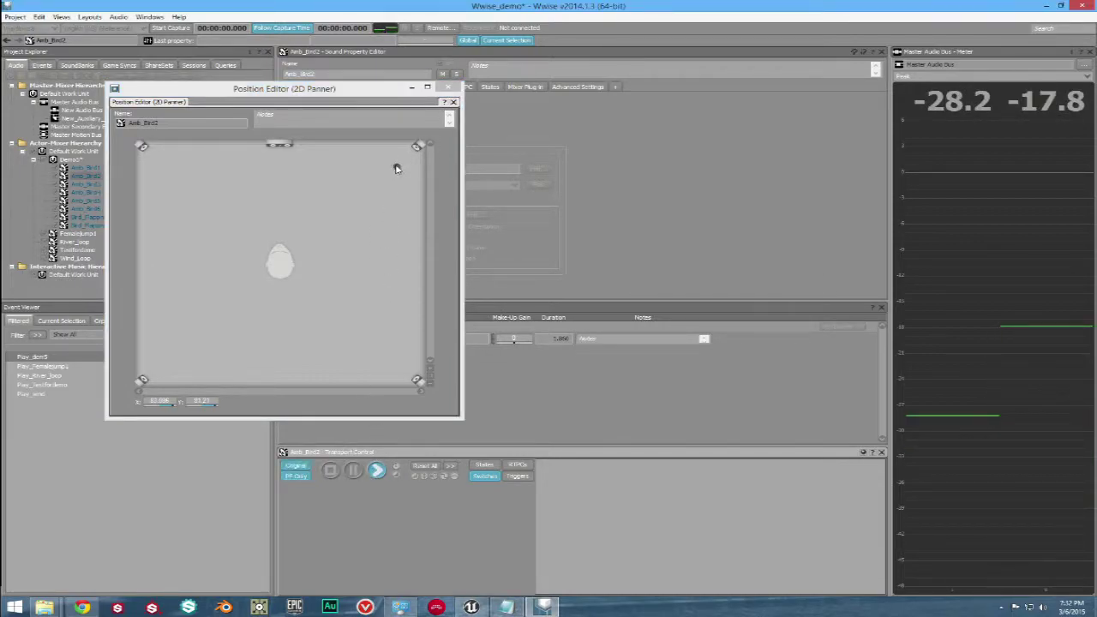
pyautogui.moveTo(397, 167); pyautogui.dragTo(412, 156)
pyautogui.click(377, 470)
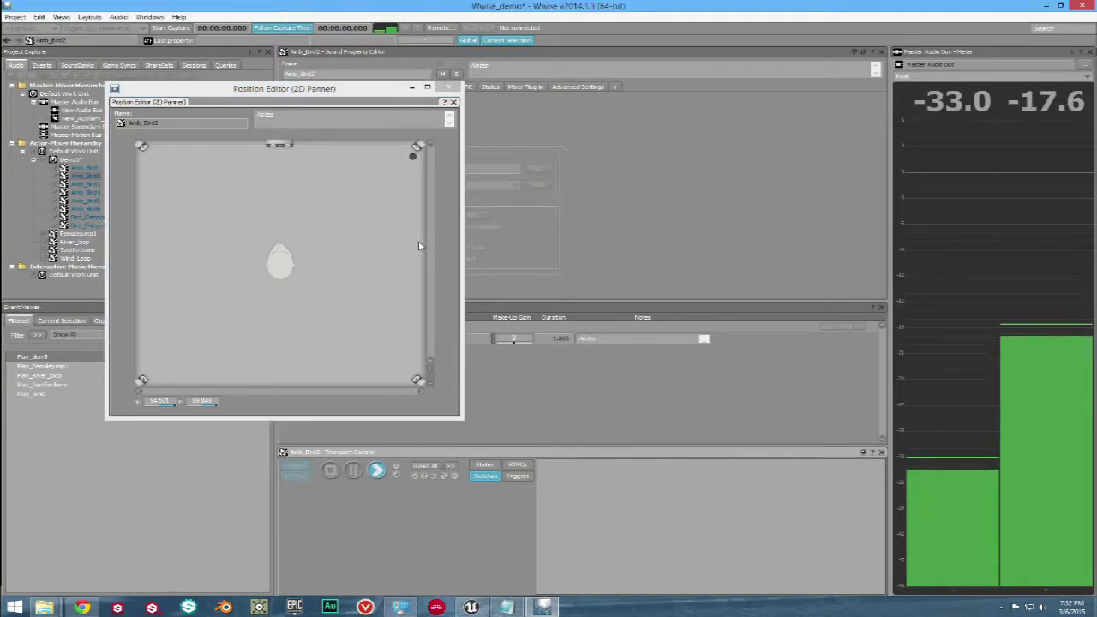
pyautogui.click(447, 88)
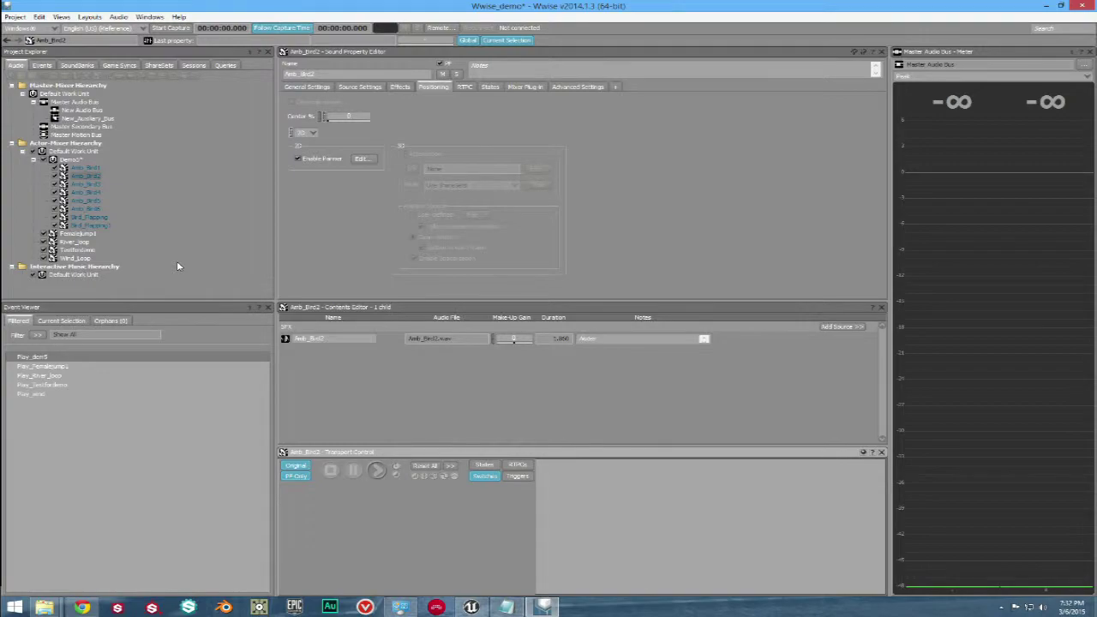
# - Group Bird_Flapping and Bird_Flapping1 under a new Random Container parent named Flap_random, expand it and audition the container
pyautogui.click(97, 217)
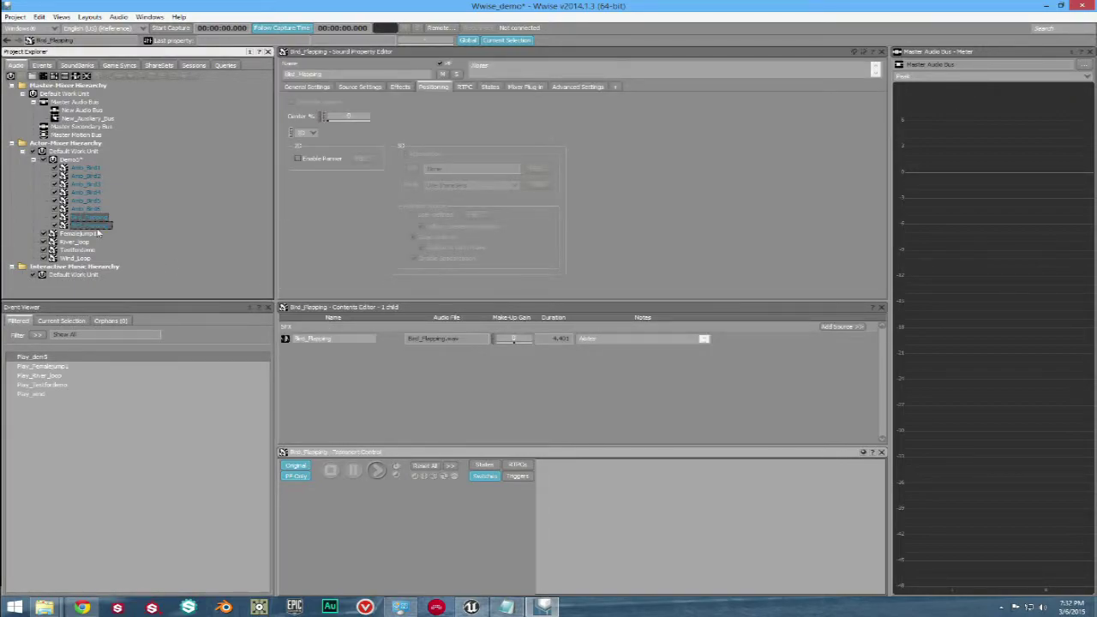
pyautogui.rightClick(97, 227)
pyautogui.moveTo(318, 247)
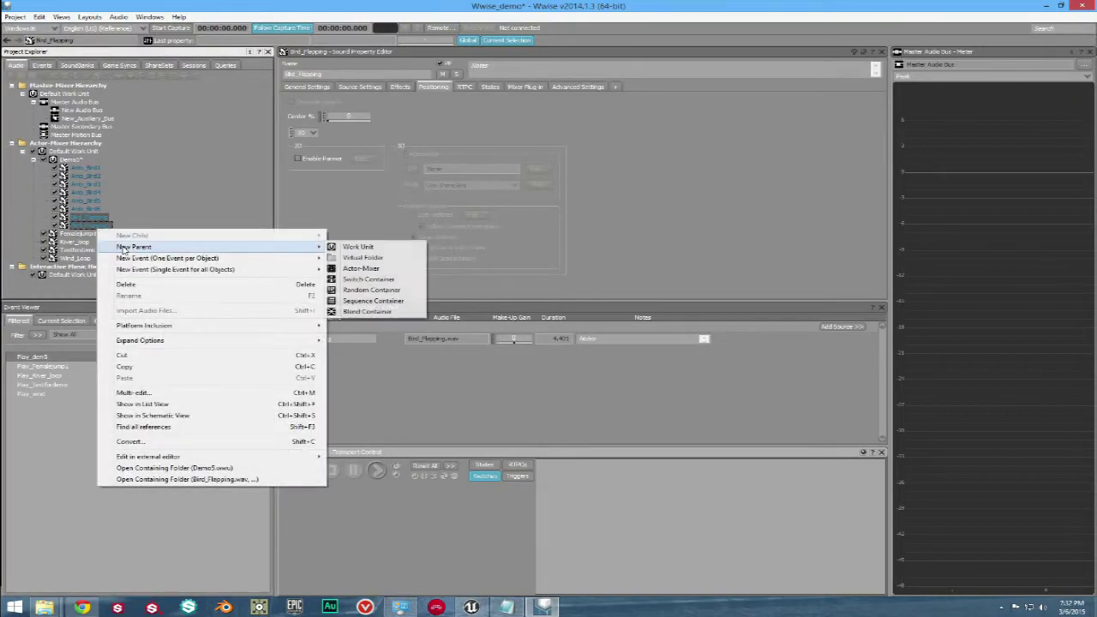
pyautogui.click(384, 289)
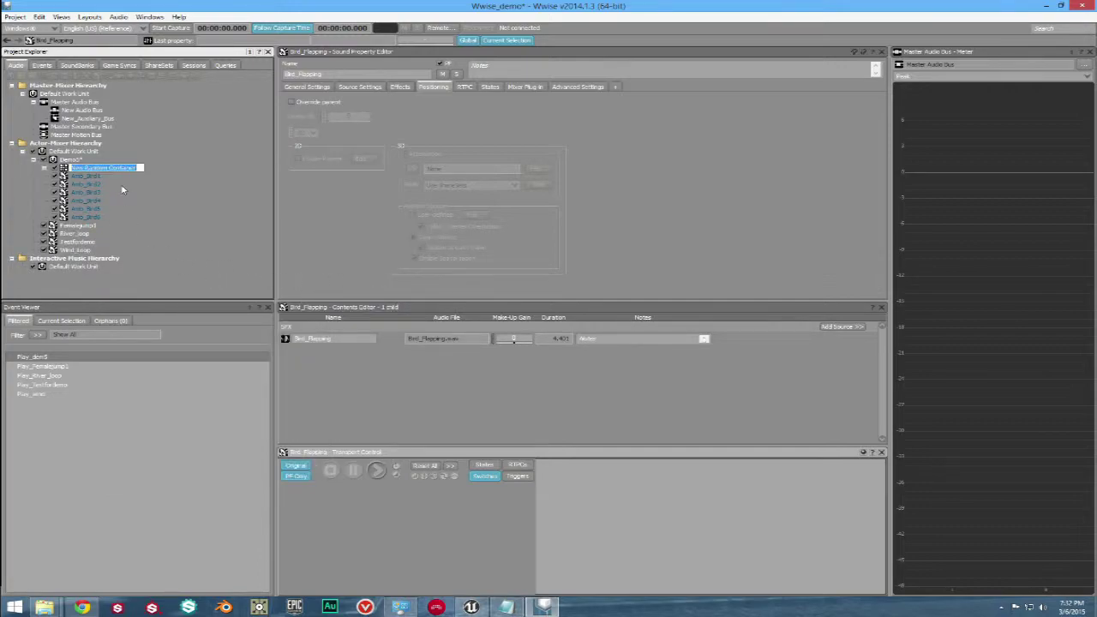
pyautogui.write('Flap_random')
pyautogui.press('Return')
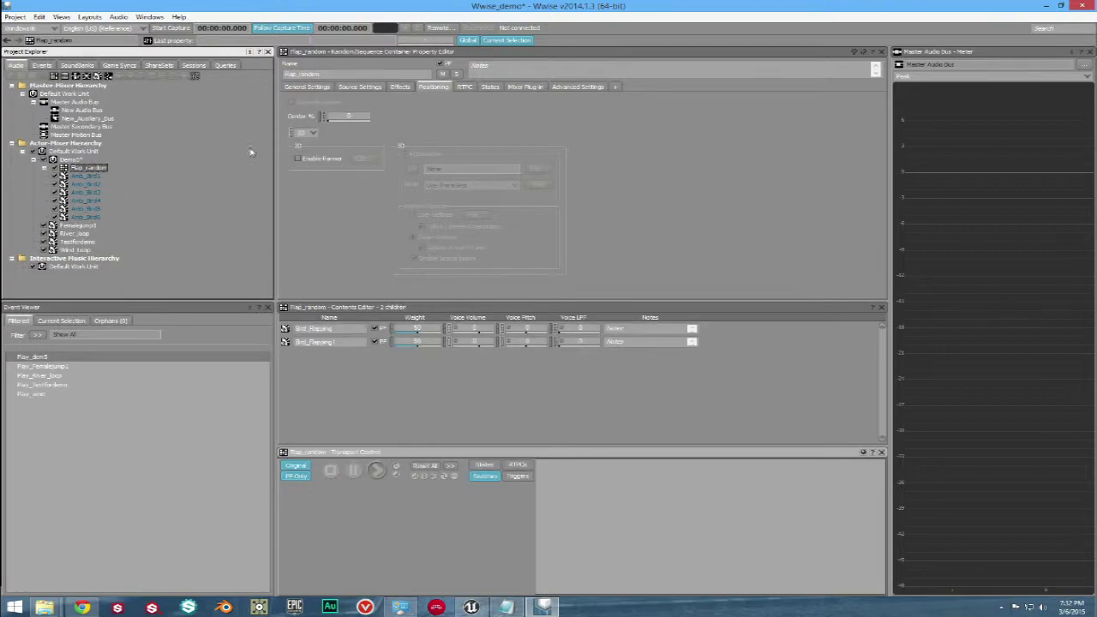
pyautogui.click(46, 170)
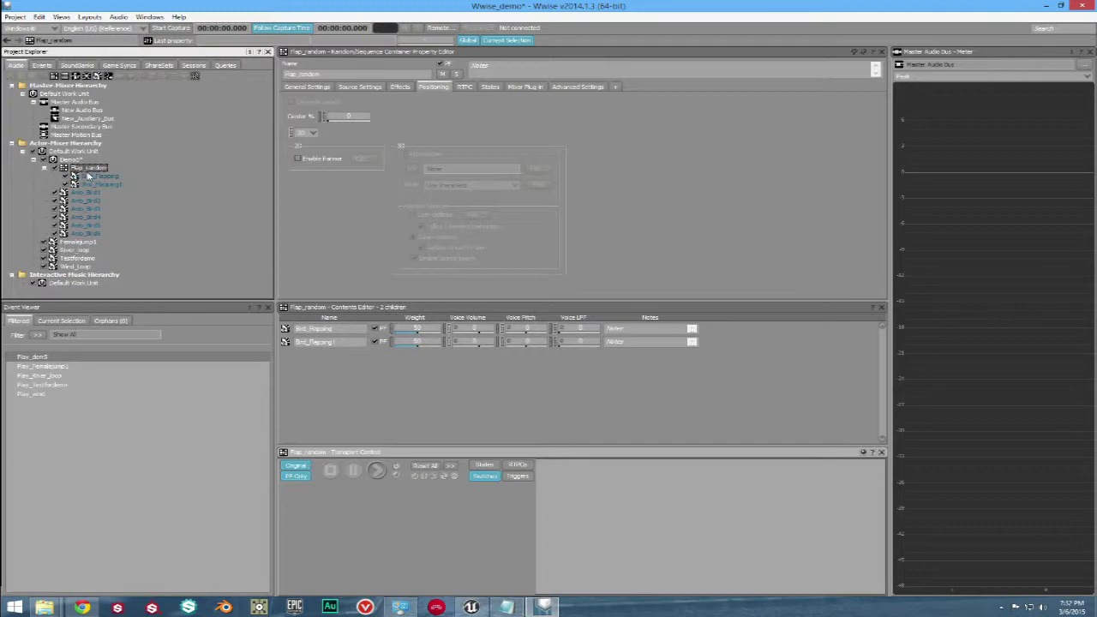
pyautogui.click(376, 471)
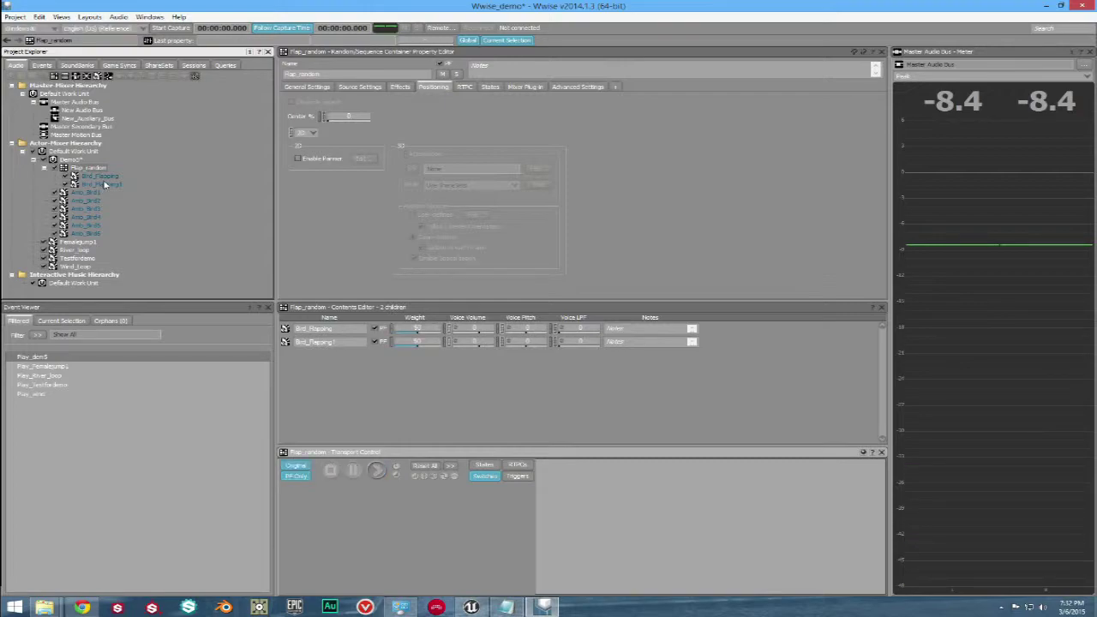
# - Change the positioning type of the Flap_random container
pyautogui.click(101, 175)
pyautogui.click(94, 168)
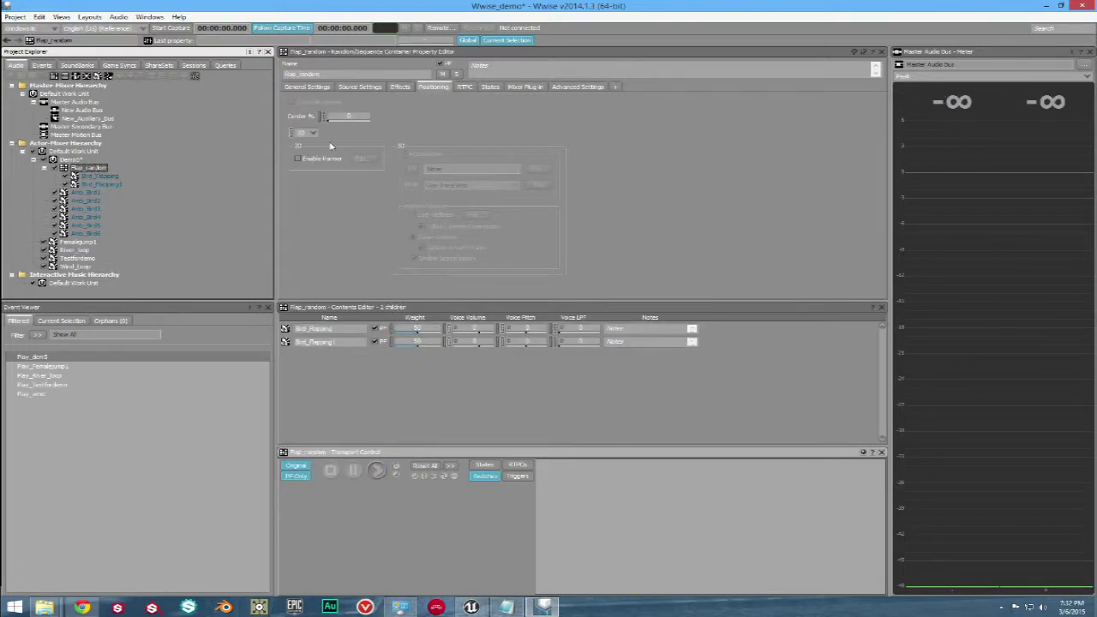
pyautogui.click(310, 133)
pyautogui.click(304, 152)
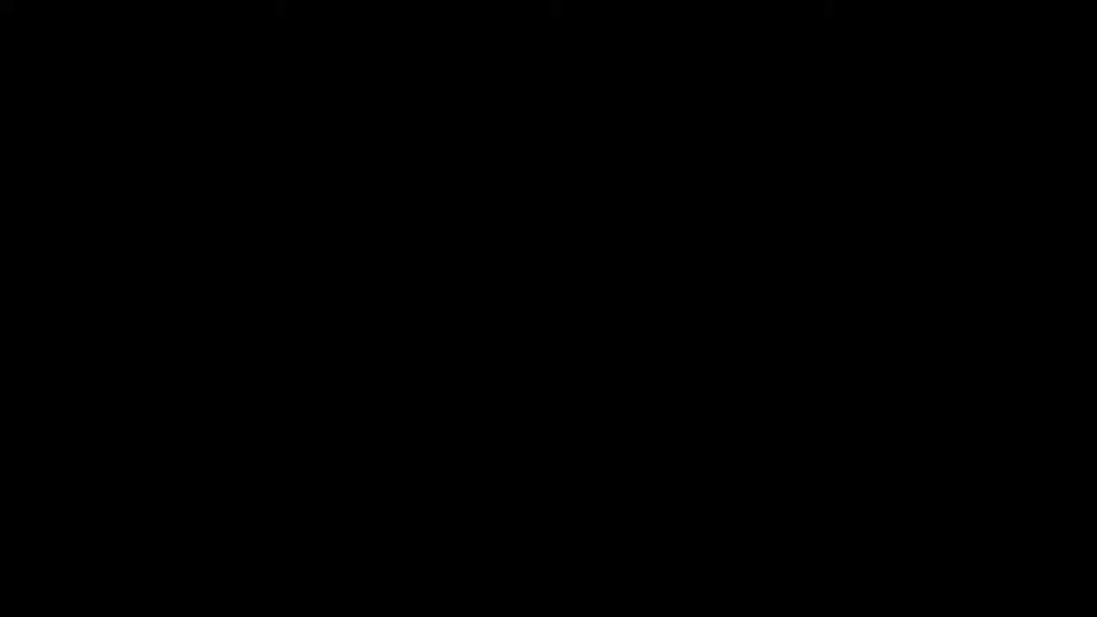
# - Set Flap_random's position source to User-defined, add a new path in its Position Editor and set the path's timeline length to 2 seconds
pyautogui.click(414, 216)
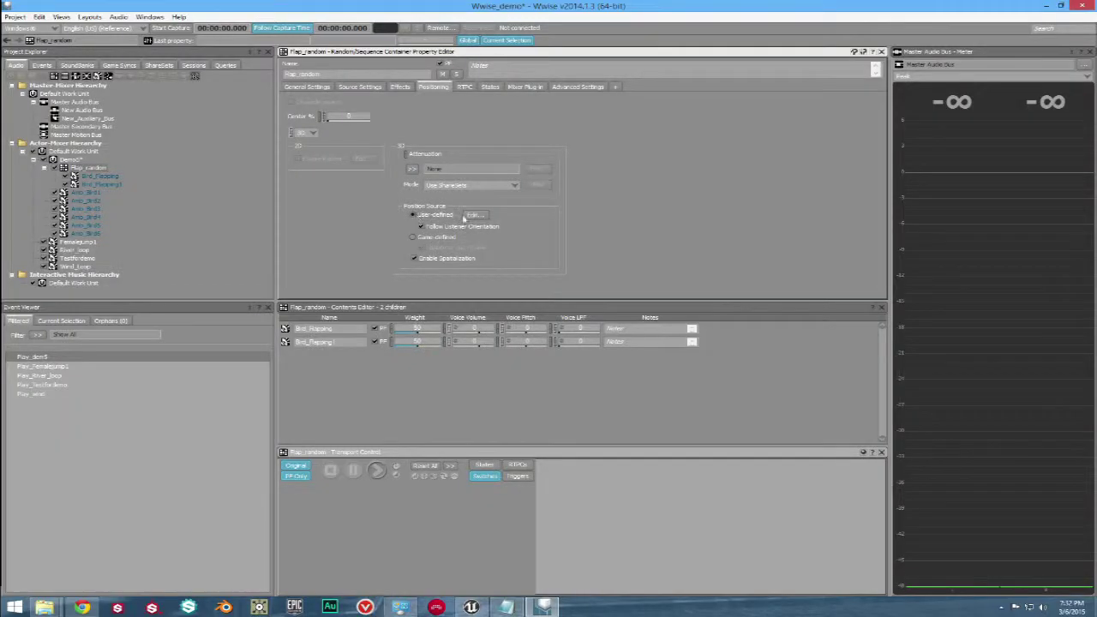
pyautogui.click(472, 215)
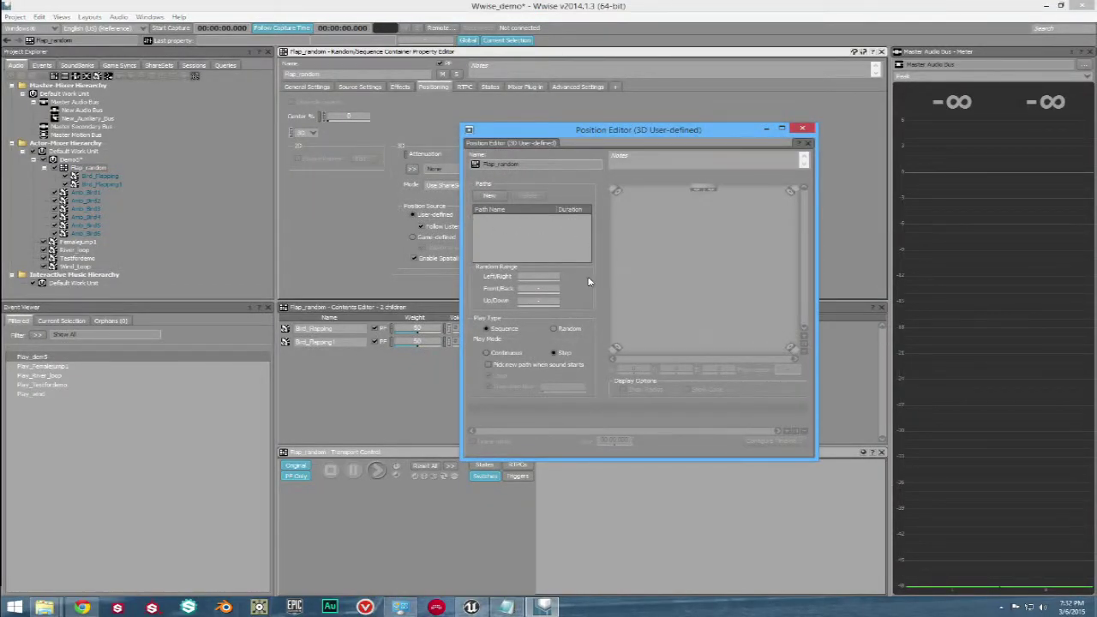
pyautogui.click(489, 195)
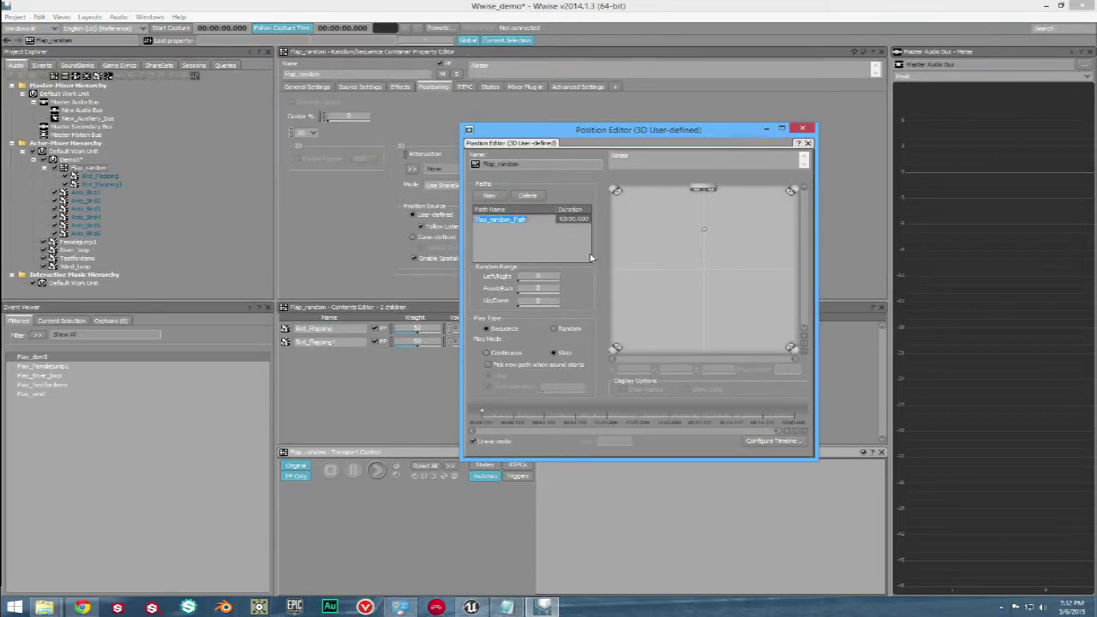
pyautogui.click(786, 442)
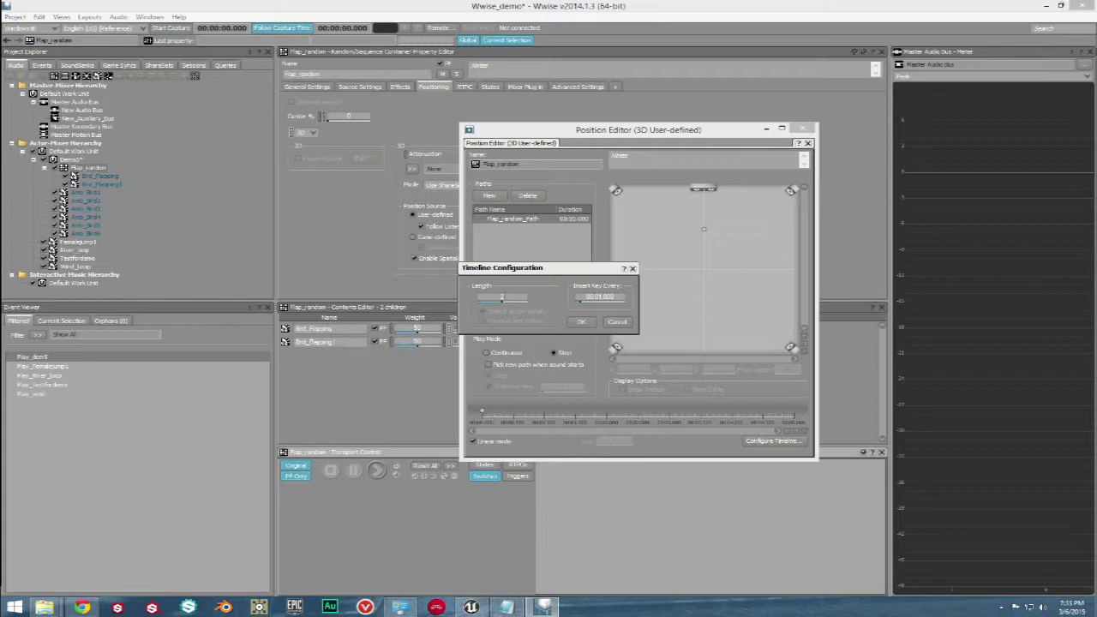
pyautogui.click(581, 321)
# - Draw Flap_random's first path as six points curving around the front, right and back of the listener, and audition it twice
pyautogui.moveTo(705, 231); pyautogui.dragTo(639, 265)
pyautogui.click(679, 233)
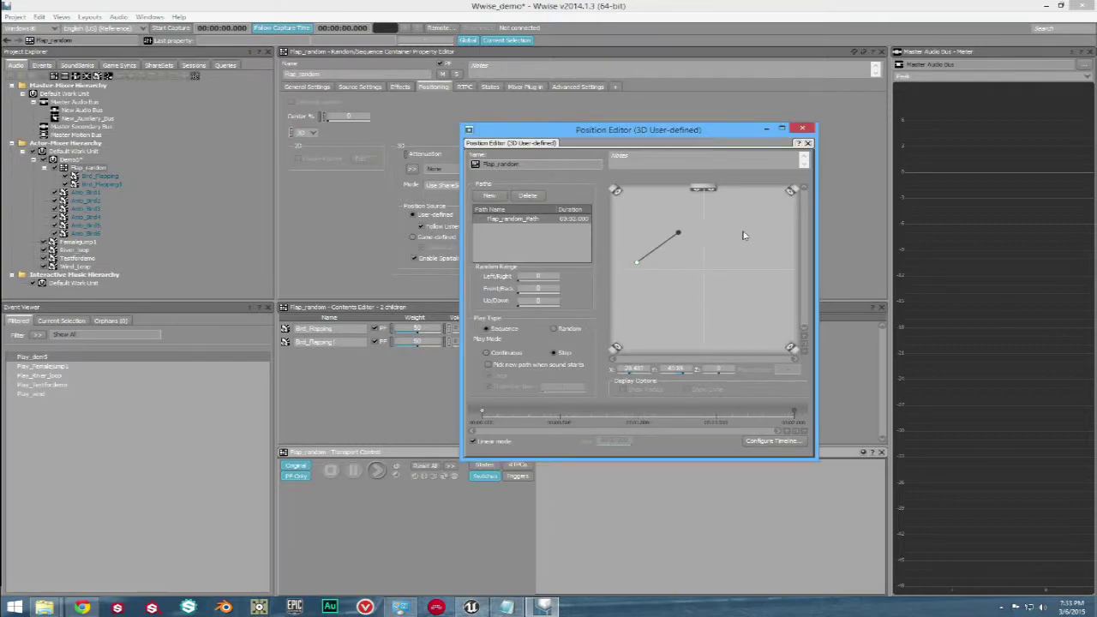
pyautogui.click(742, 233)
pyautogui.click(738, 299)
pyautogui.click(700, 318)
pyautogui.click(663, 299)
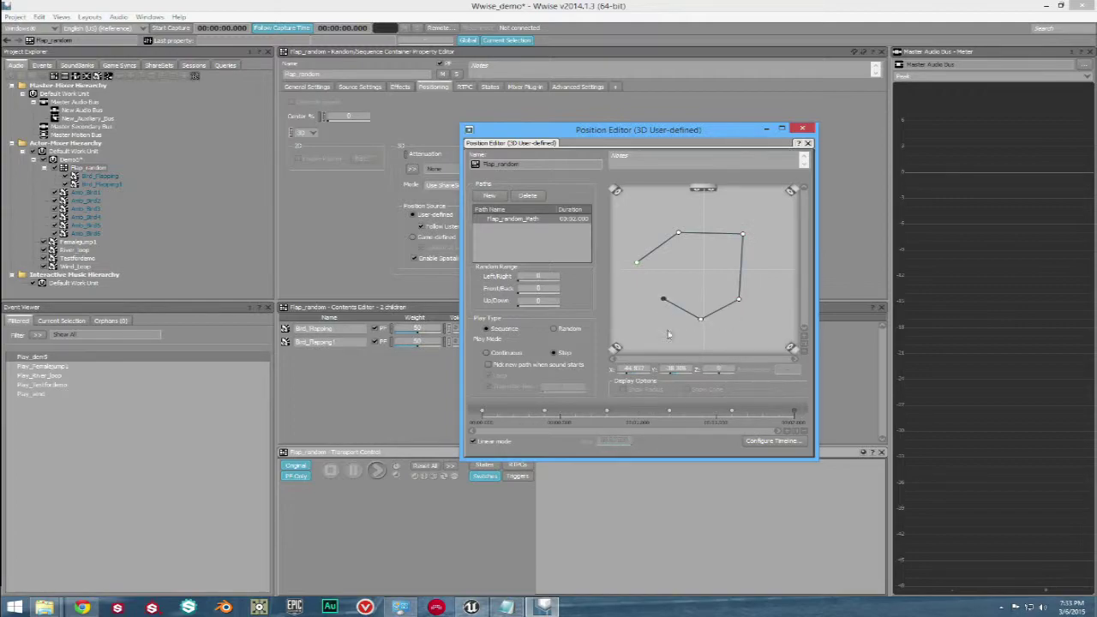
pyautogui.click(376, 469)
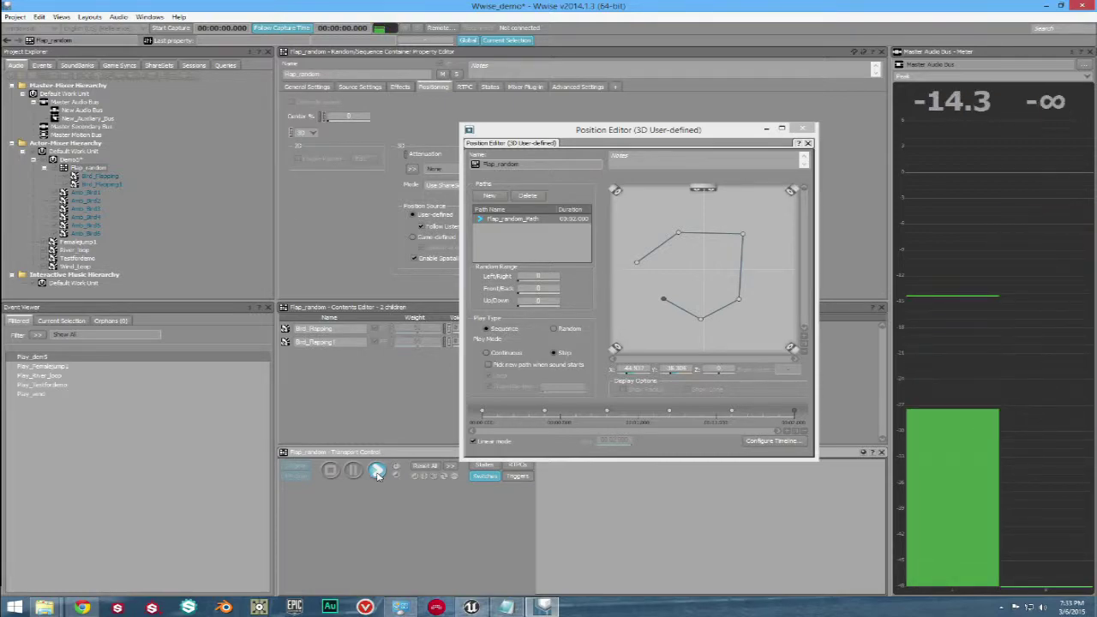
pyautogui.click(377, 470)
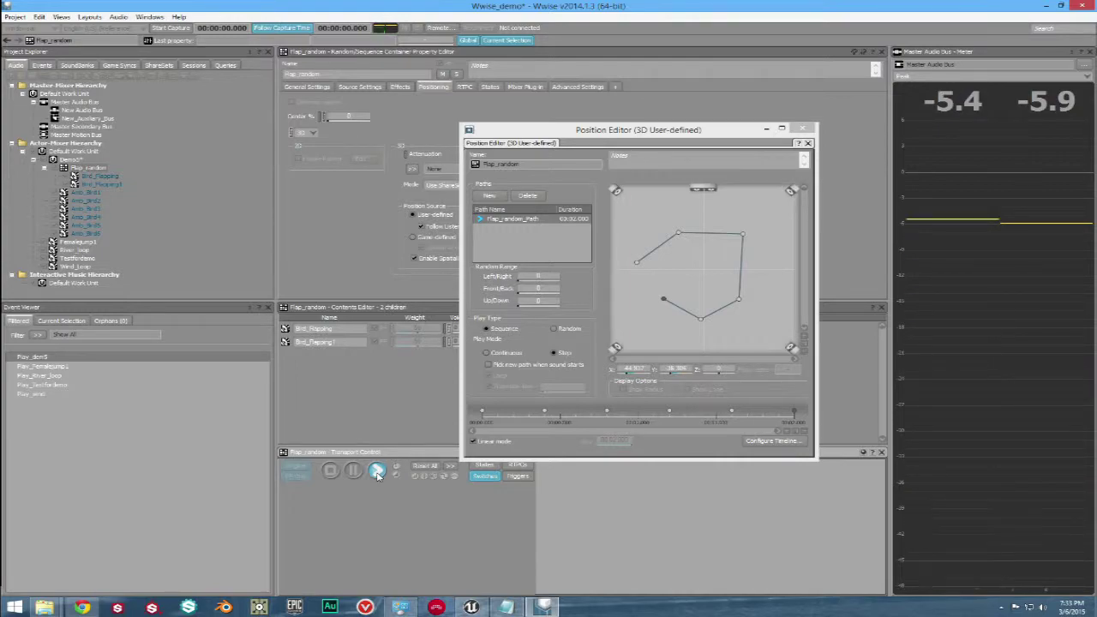
# - Add a second path to Flap_random with a 3-second timeline and draw it as a five-point route around the listener
pyautogui.click(490, 195)
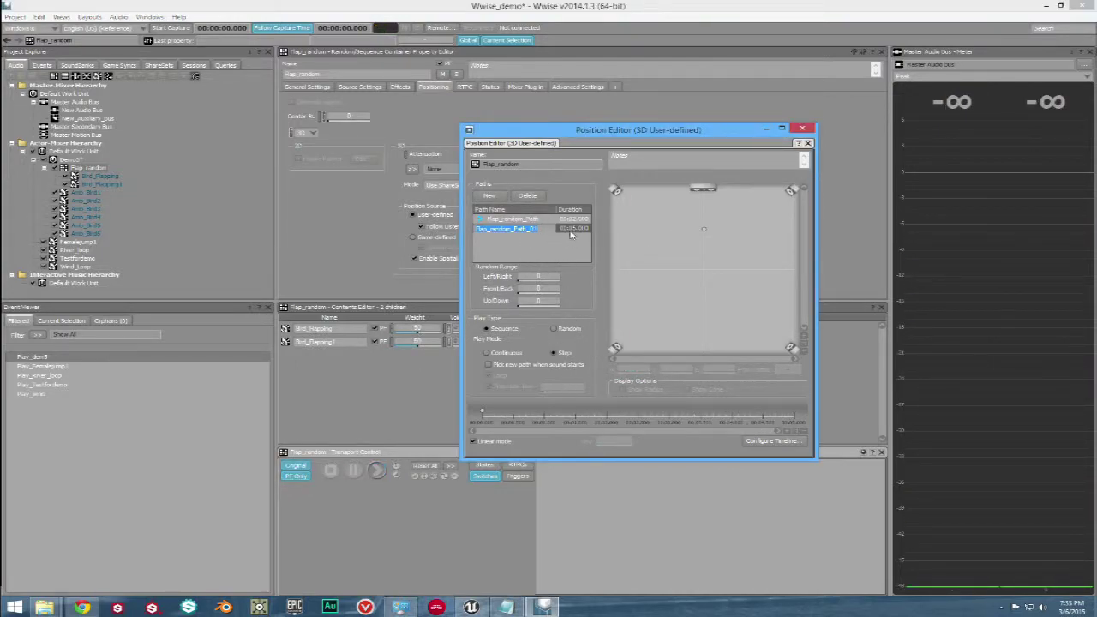
pyautogui.click(784, 442)
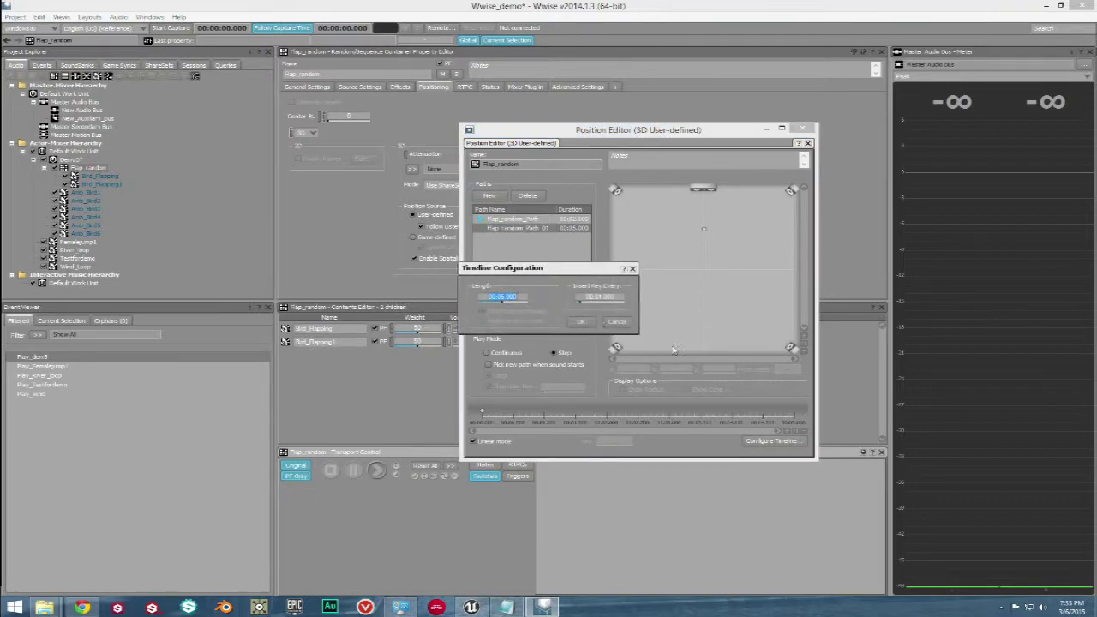
pyautogui.click(580, 321)
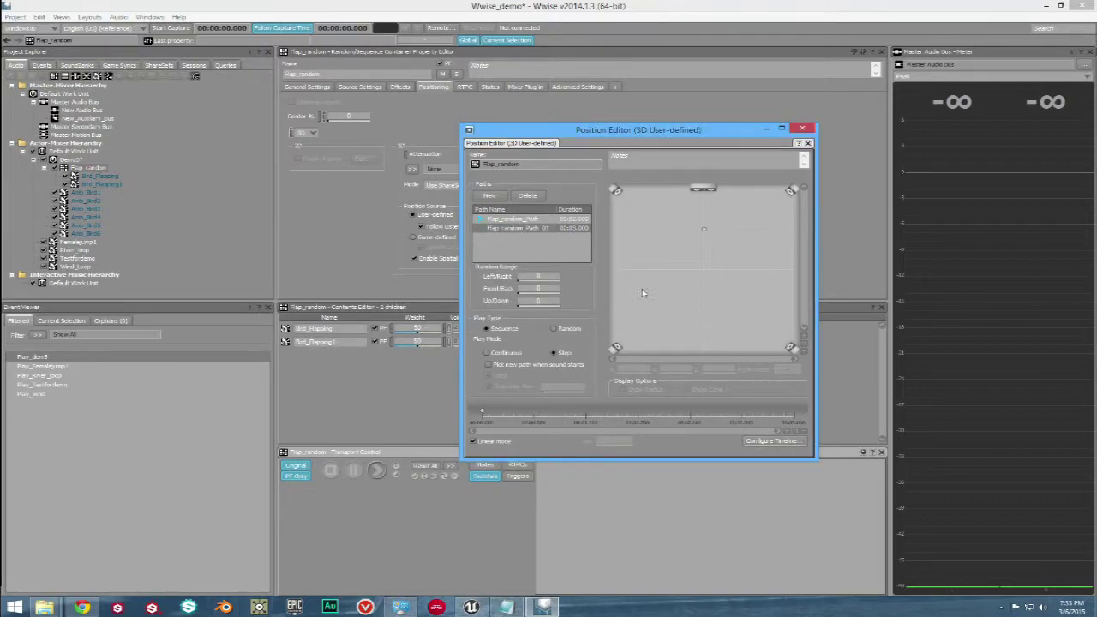
pyautogui.click(648, 259)
pyautogui.click(651, 308)
pyautogui.click(750, 327)
pyautogui.click(772, 255)
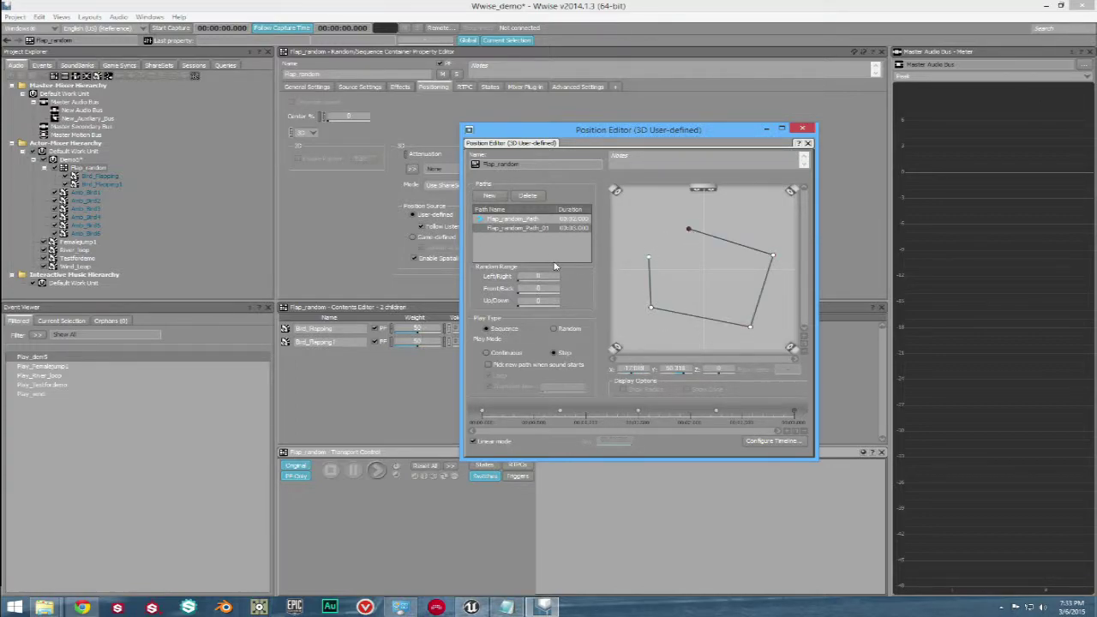
# - Add a third 3-second path to Flap_random, draw it as a five-point diamond shape around the listener, and set the play type to Random
pyautogui.click(489, 196)
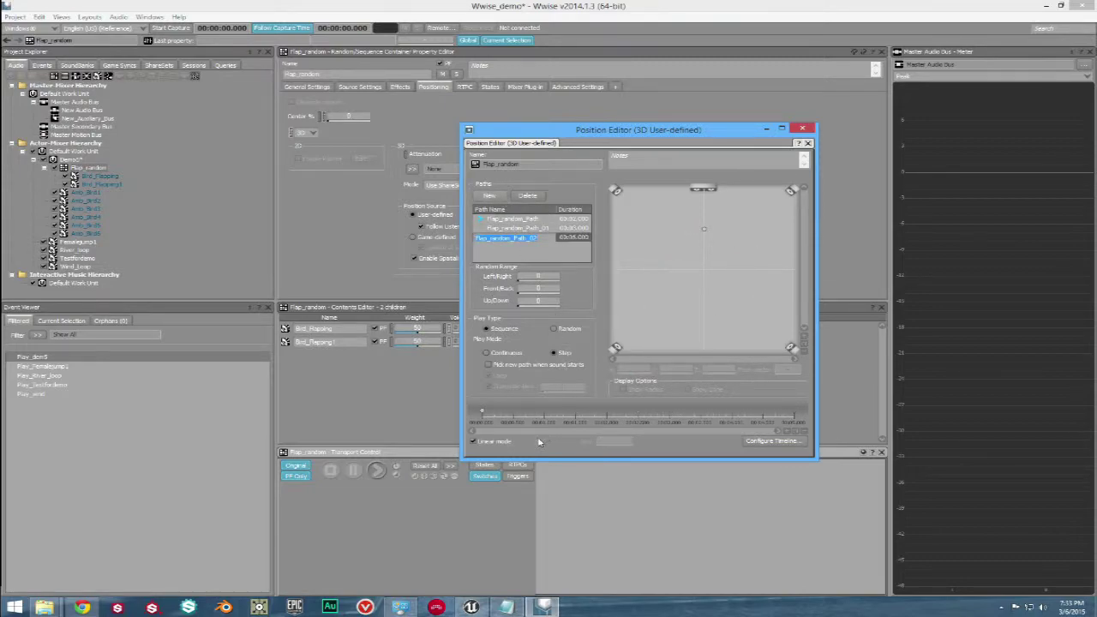
pyautogui.click(765, 440)
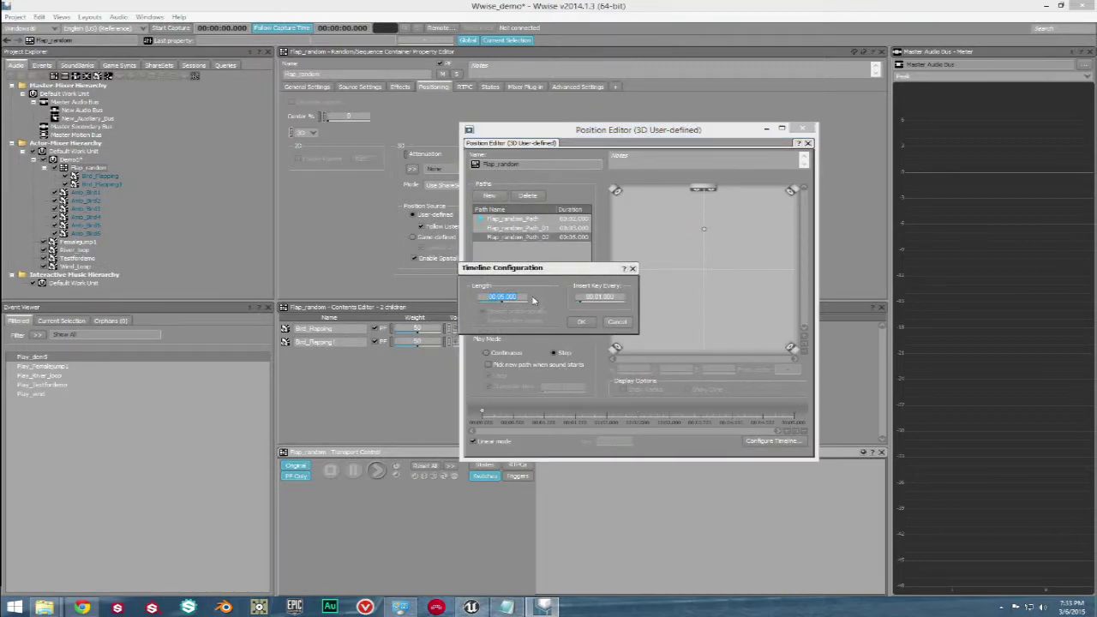
pyautogui.click(590, 325)
pyautogui.click(655, 248)
pyautogui.click(756, 264)
pyautogui.click(697, 300)
pyautogui.click(664, 264)
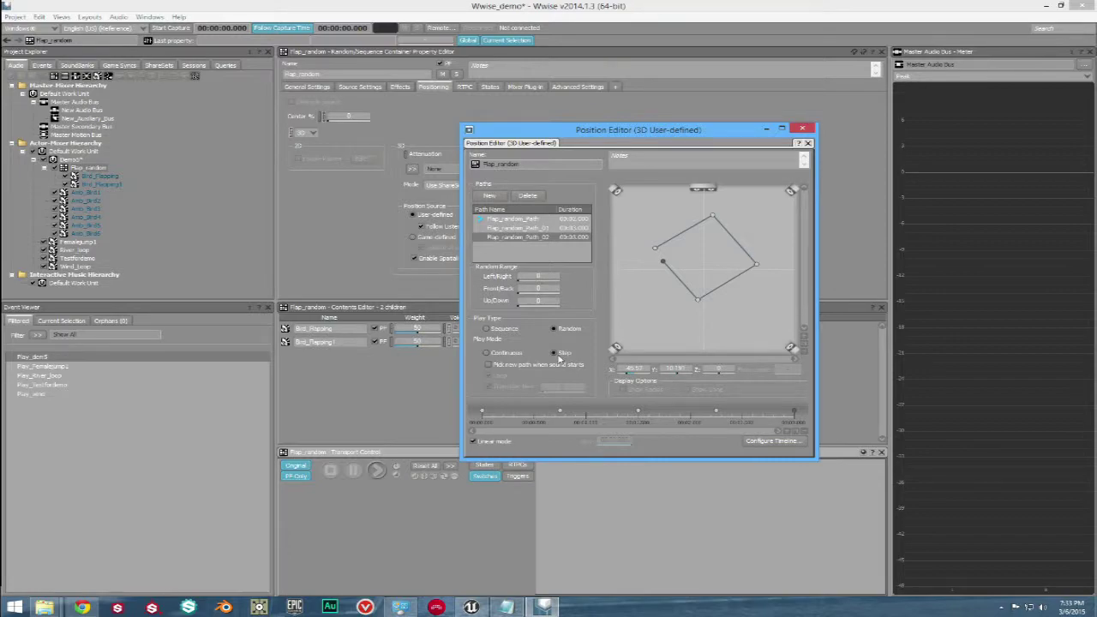
# - Audition Flap_random four times with its random paths and close the Position Editor
pyautogui.click(378, 472)
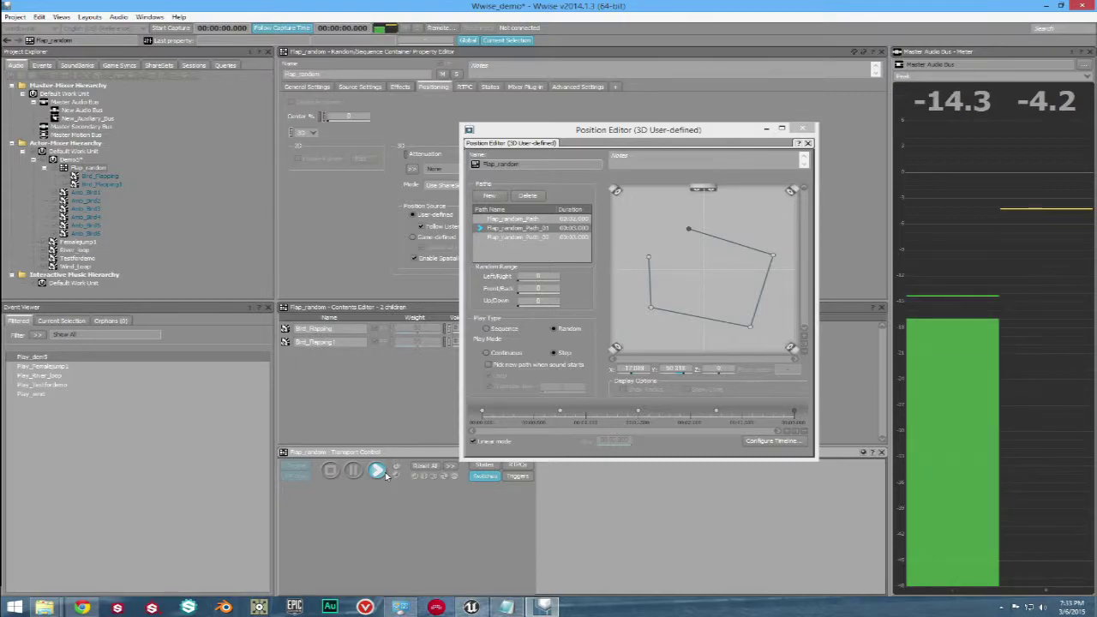
pyautogui.click(385, 475)
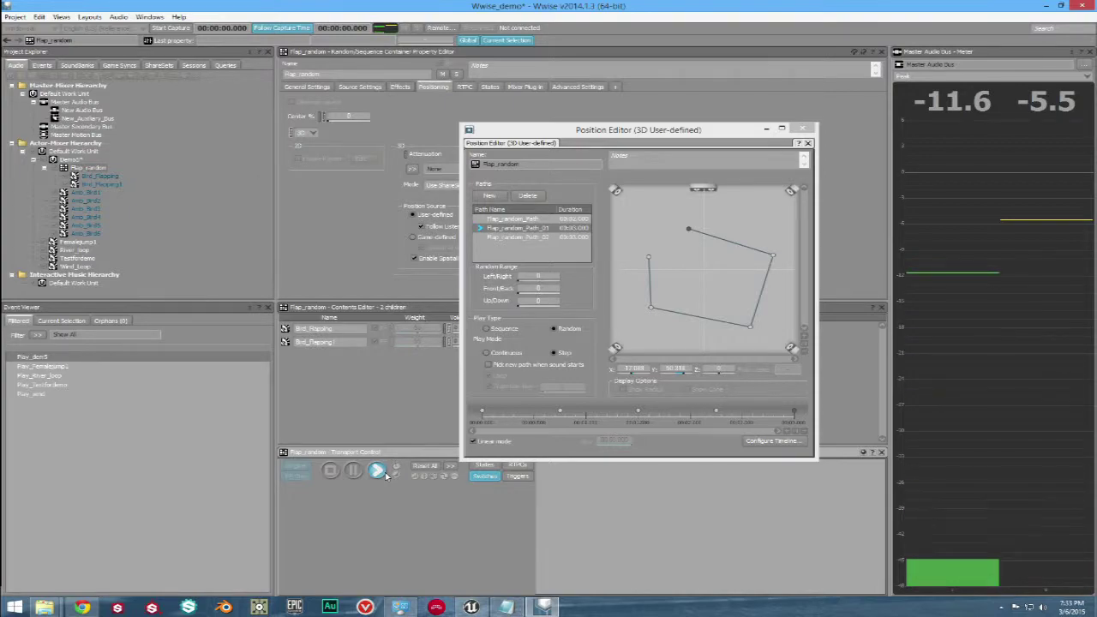
pyautogui.click(384, 474)
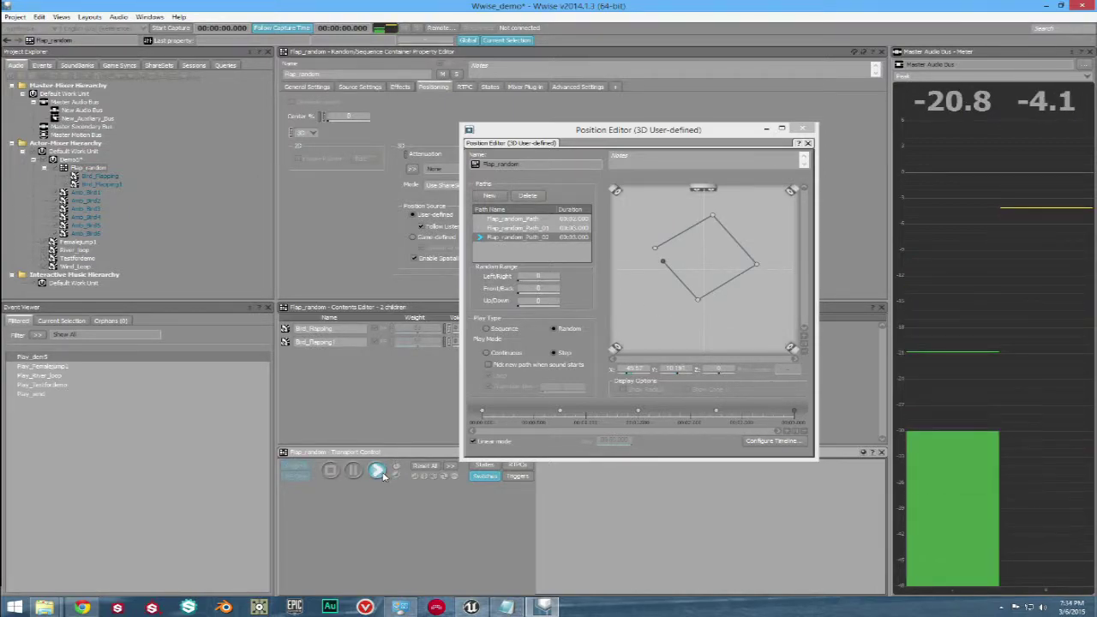
pyautogui.click(378, 471)
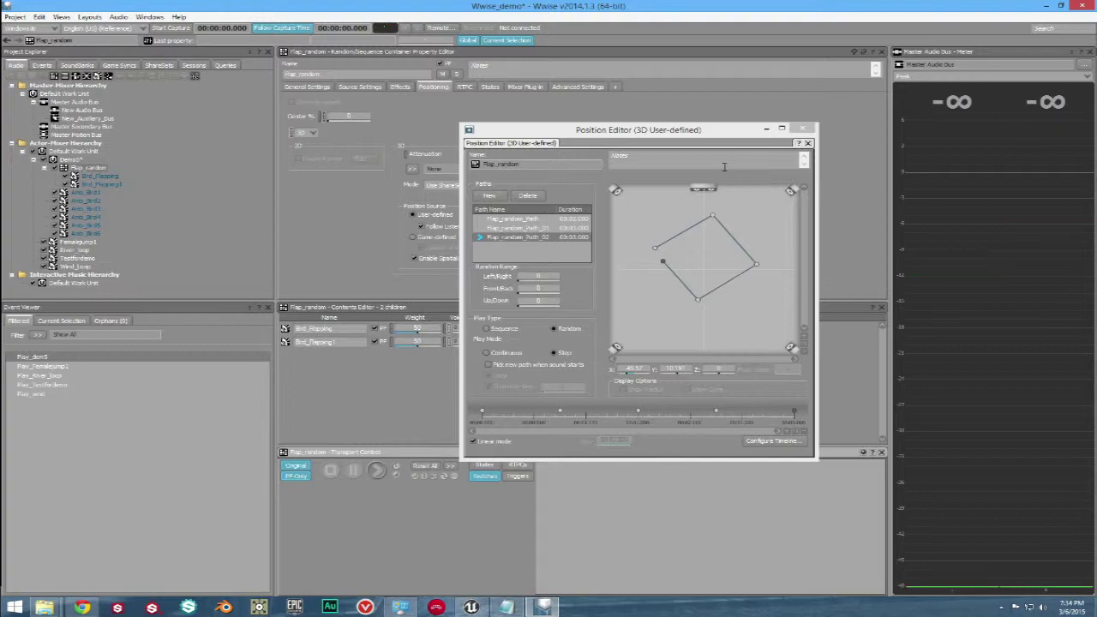
pyautogui.click(805, 142)
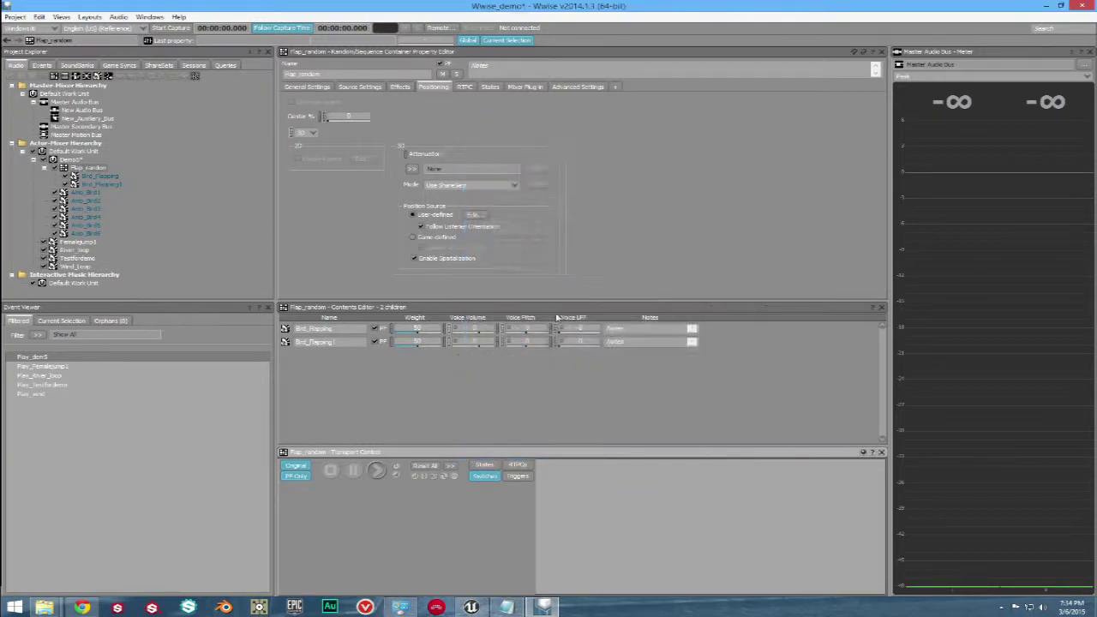
# - Add the Flap_random container as a third action of the Play_dem5 event
pyautogui.click(85, 358)
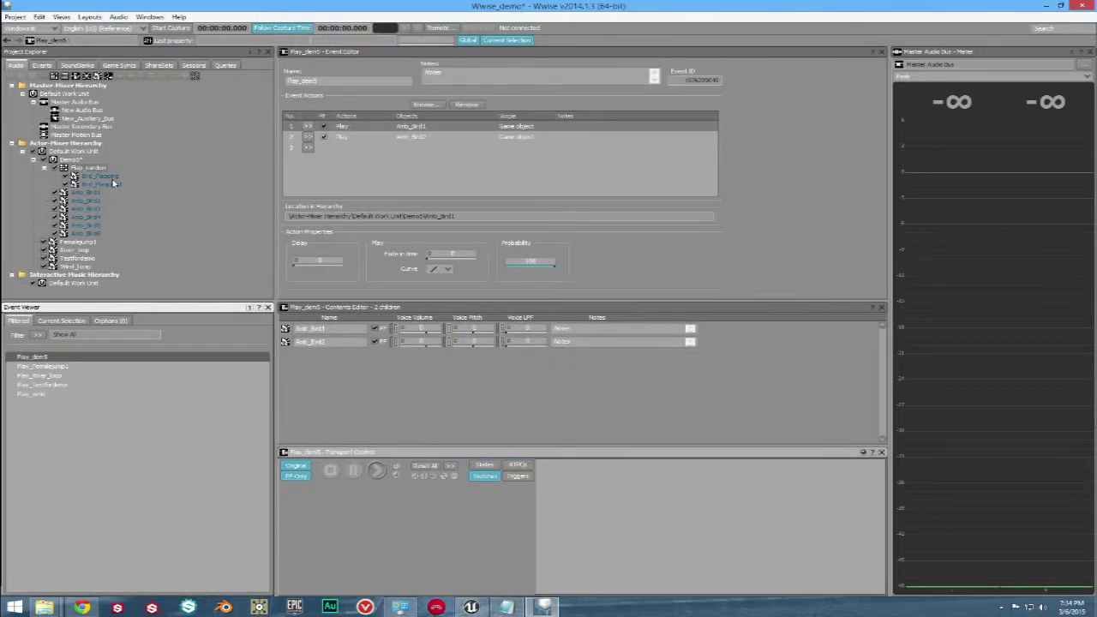
pyautogui.moveTo(100, 171); pyautogui.dragTo(345, 153)
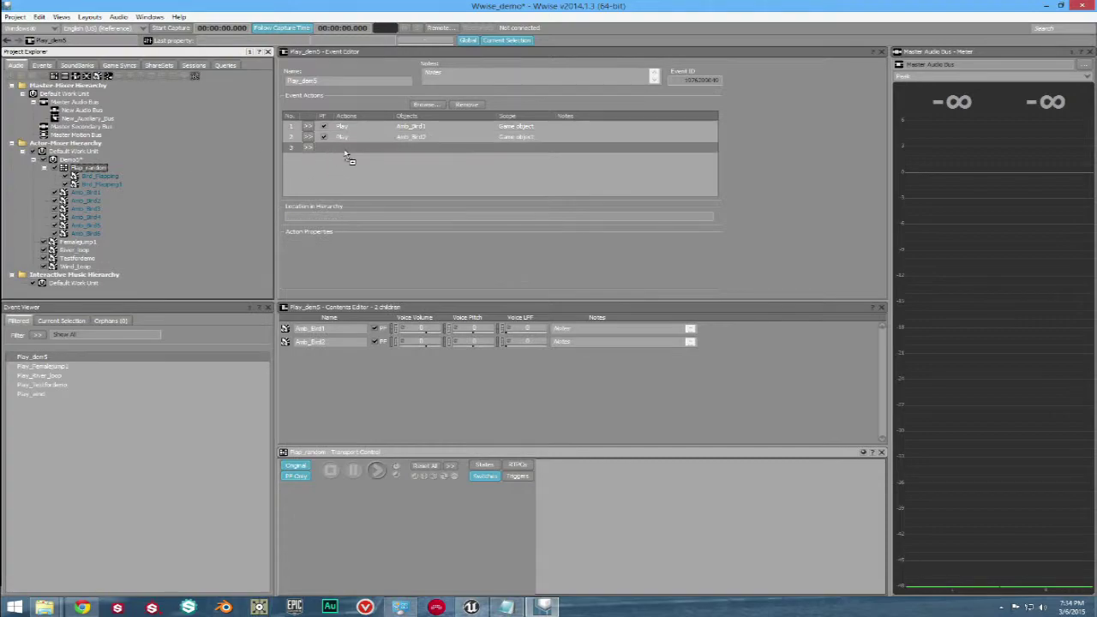
# - Group Amb_Bird3 through Amb_Bird6 under a new Random Container parent named Bird_answer
pyautogui.click(86, 208)
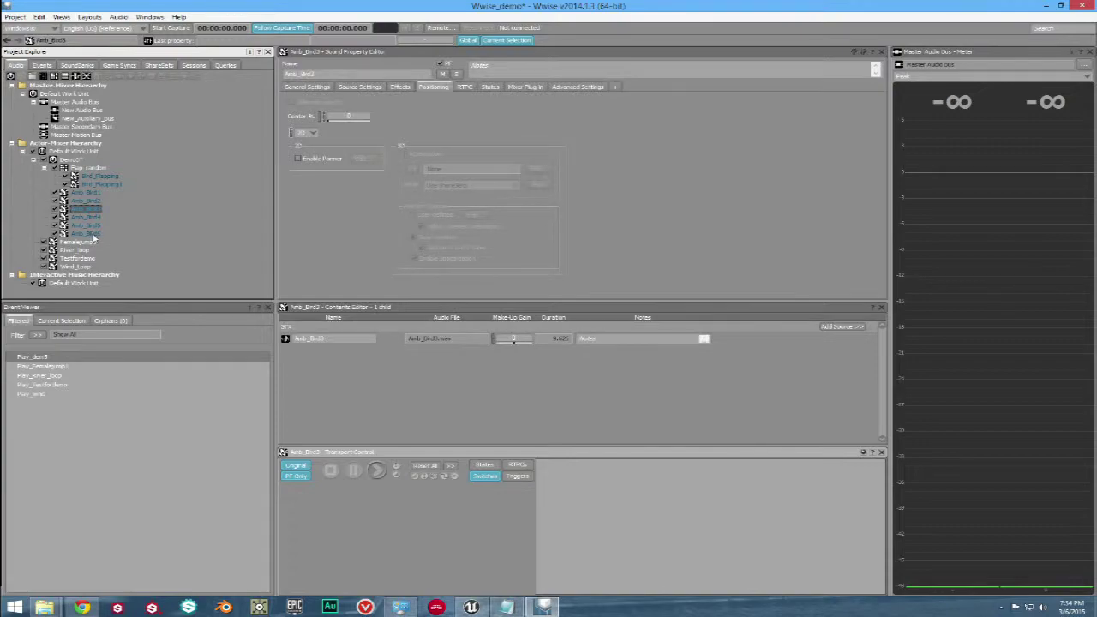
pyautogui.keyDown('shift'); pyautogui.click(86, 233); pyautogui.keyUp('shift')
pyautogui.rightClick(94, 236)
pyautogui.moveTo(130, 252)
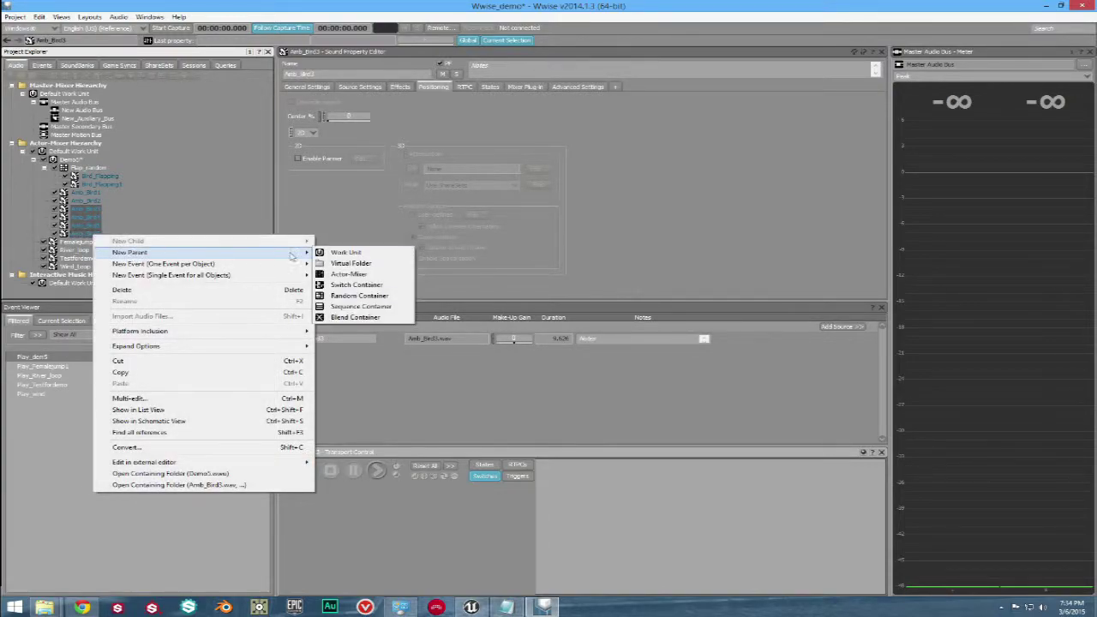
pyautogui.click(360, 296)
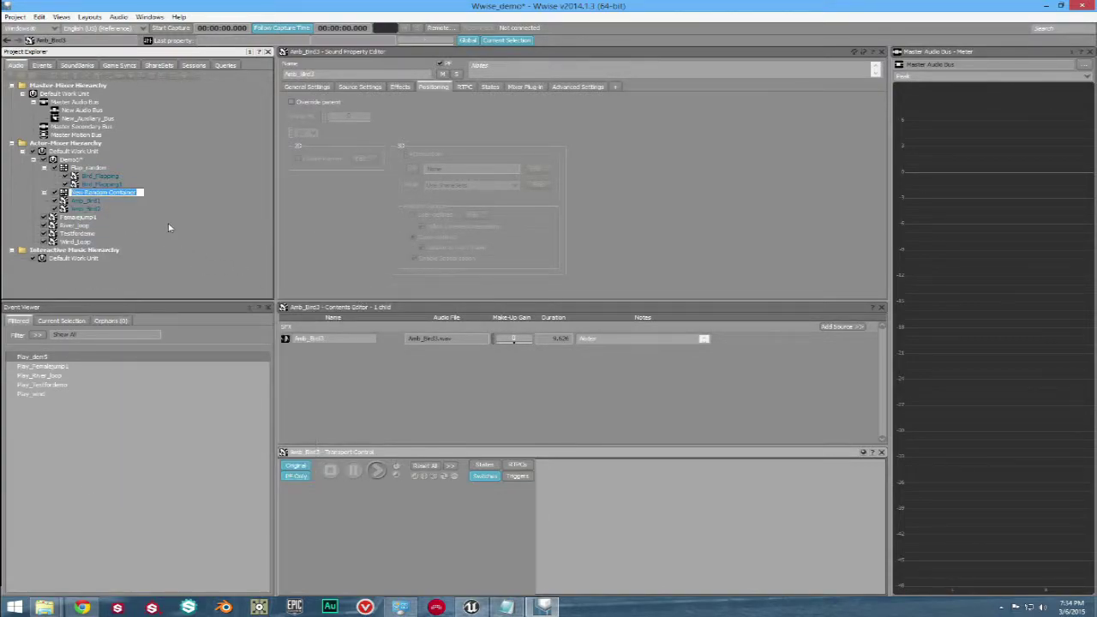
pyautogui.write('Bird_answer')
pyautogui.press('Return')
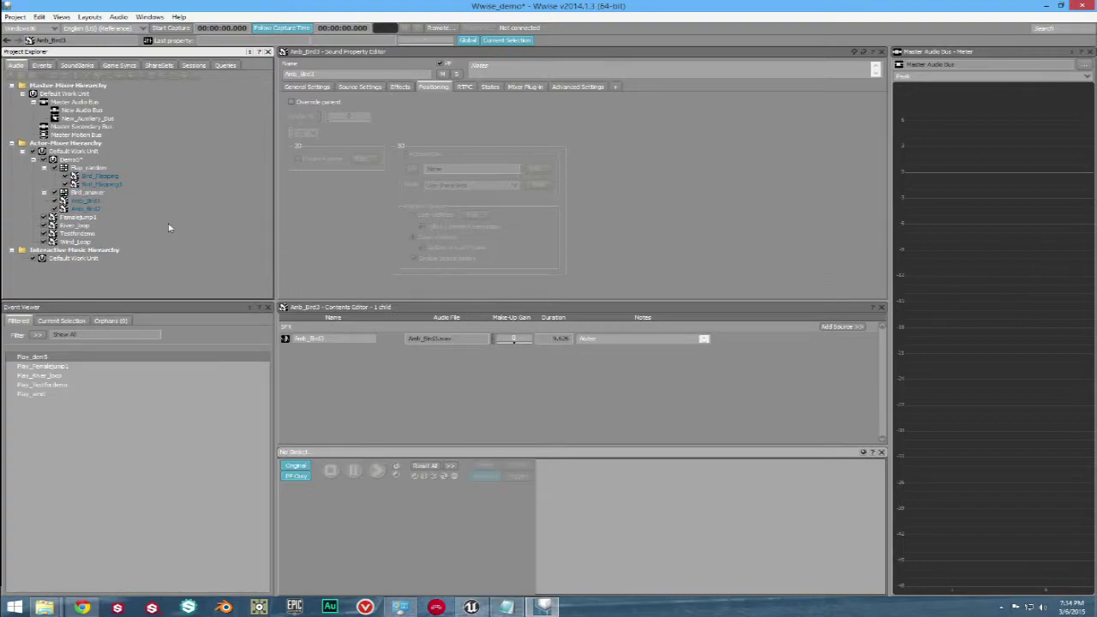
# - Set the Bird_answer container to 3D positioning with a User-defined position source and open its Position Editor
pyautogui.click(104, 195)
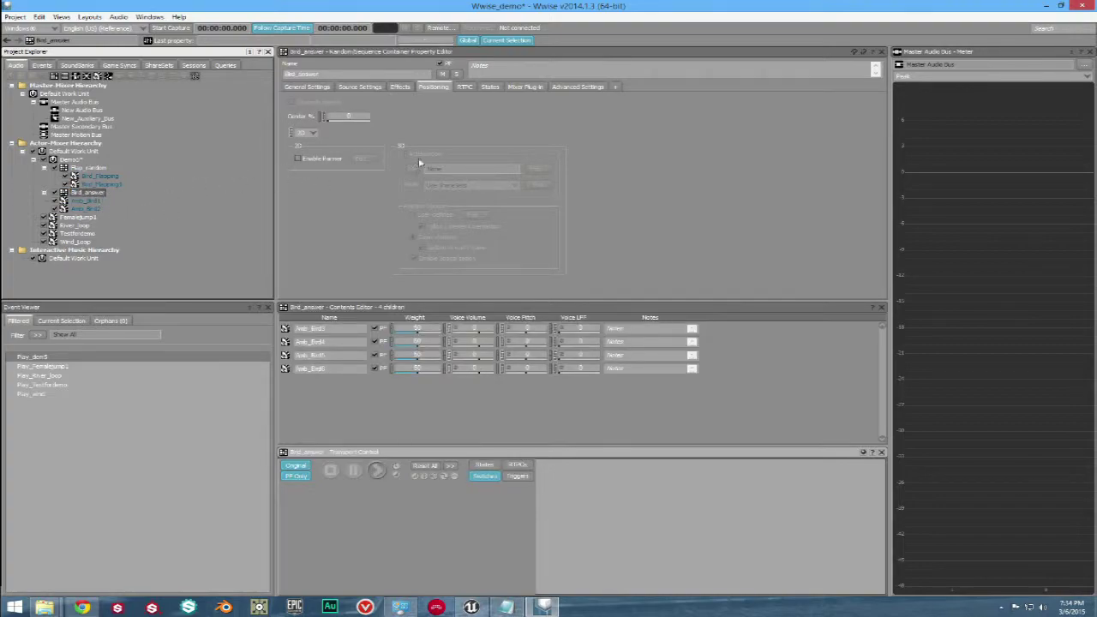
pyautogui.click(312, 132)
pyautogui.click(307, 150)
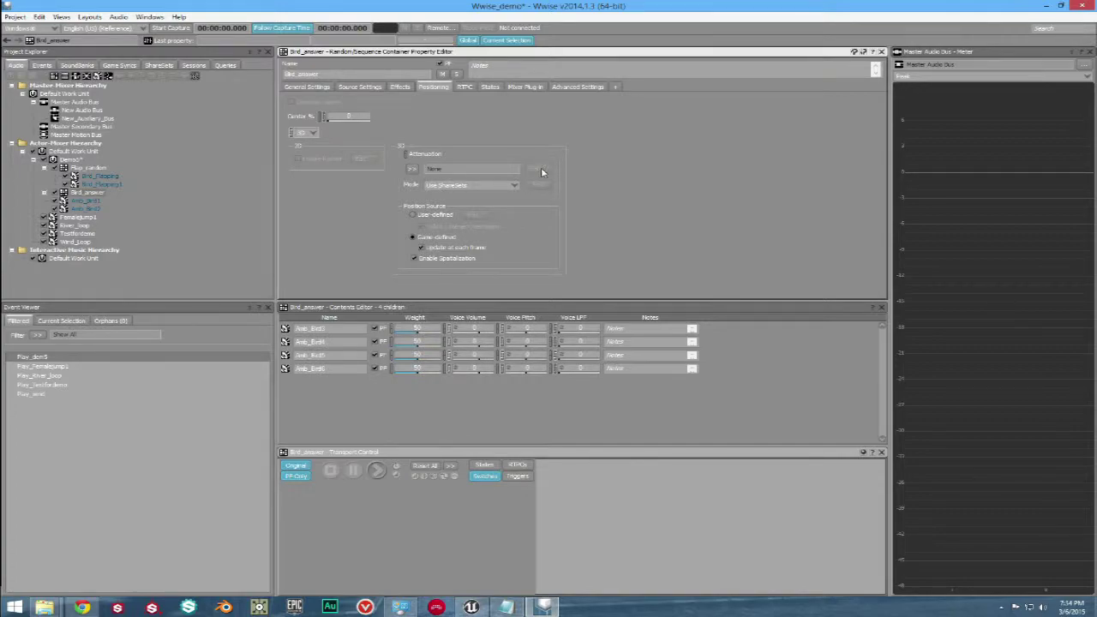
pyautogui.click(428, 215)
pyautogui.click(473, 215)
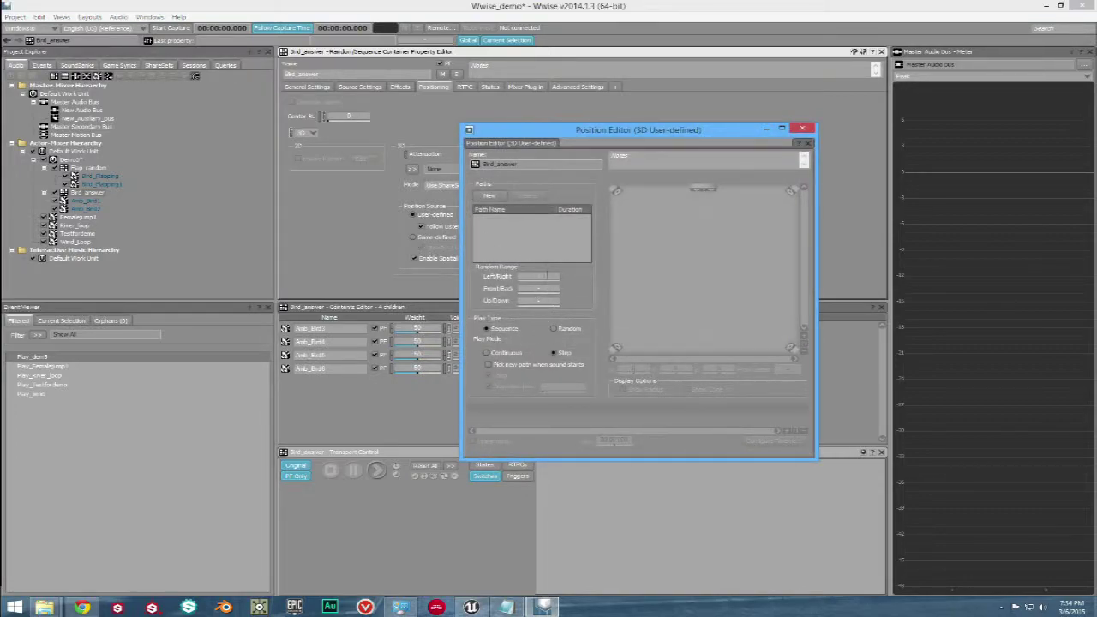
# - Give Bird_answer a path with a 1-second timeline and draw it as an eight-point spiral around the listener
pyautogui.click(771, 440)
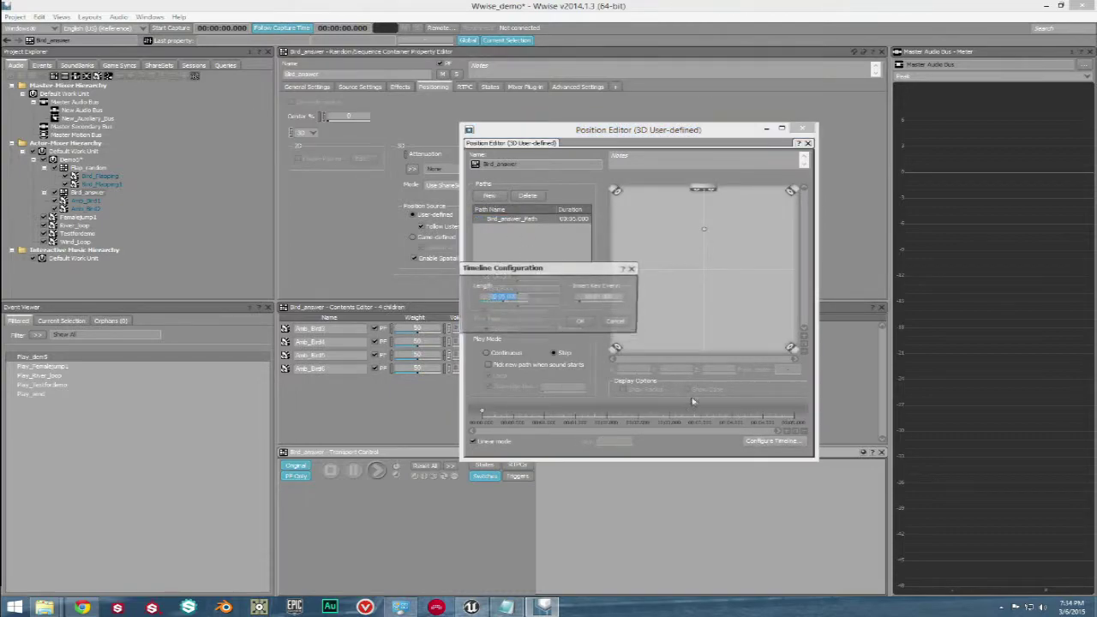
pyautogui.write('1')
pyautogui.press('Return')
pyautogui.moveTo(704, 233); pyautogui.dragTo(672, 249)
pyautogui.doubleClick(744, 304)
pyautogui.doubleClick(665, 318)
pyautogui.doubleClick(675, 285)
pyautogui.doubleClick(718, 289)
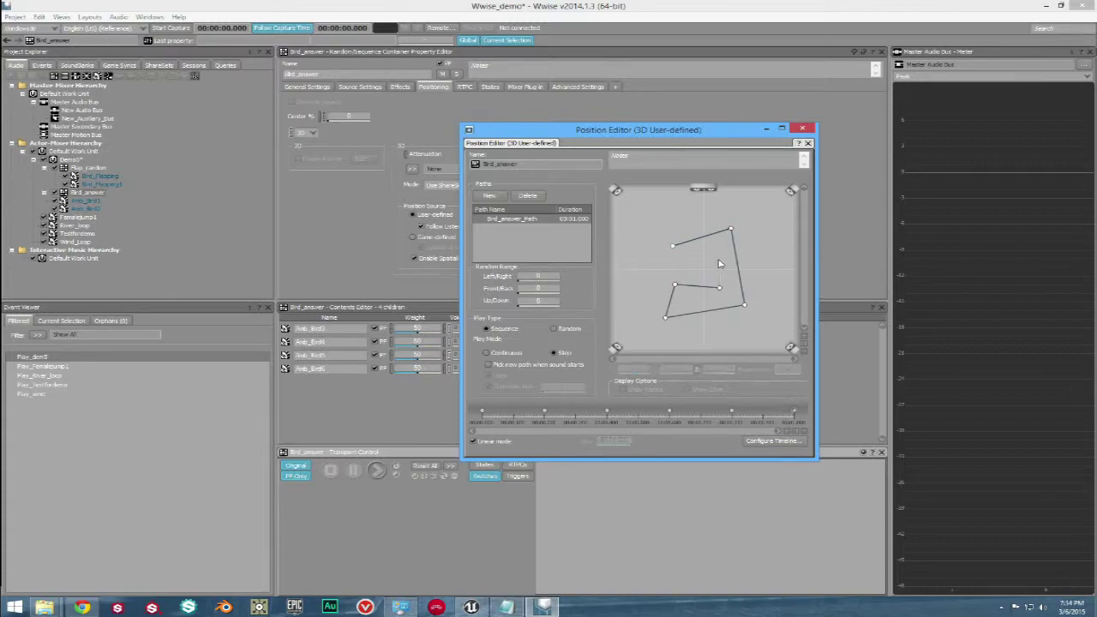
pyautogui.doubleClick(717, 261)
pyautogui.doubleClick(684, 263)
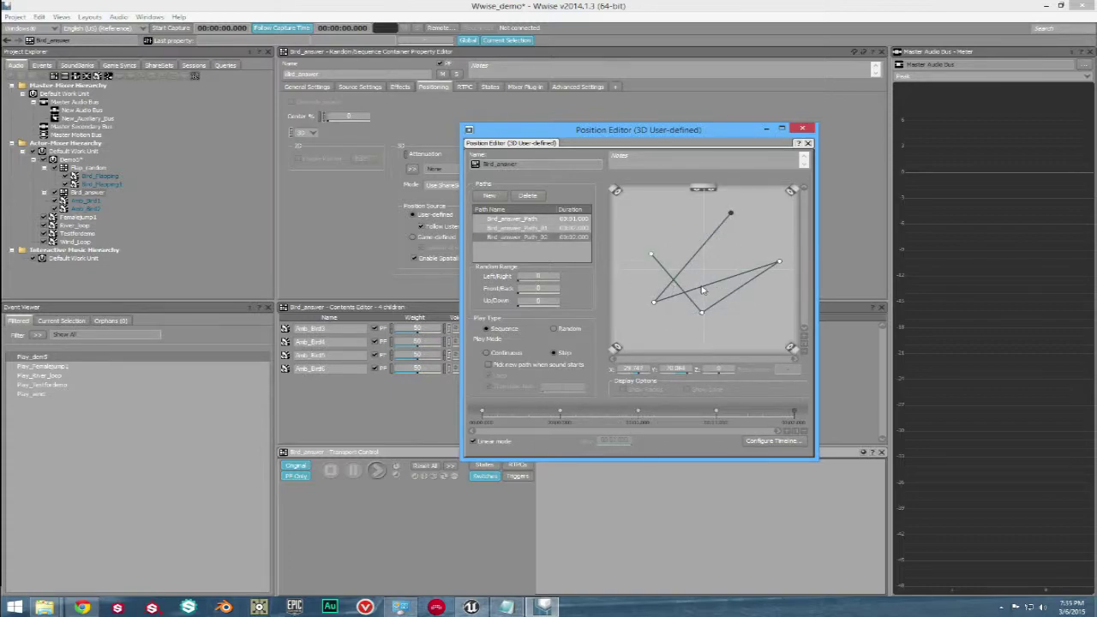
# - Audition Bird_answer, set its path play type to Random, audition it again and close the Position Editor
pyautogui.click(77, 200)
pyautogui.click(377, 470)
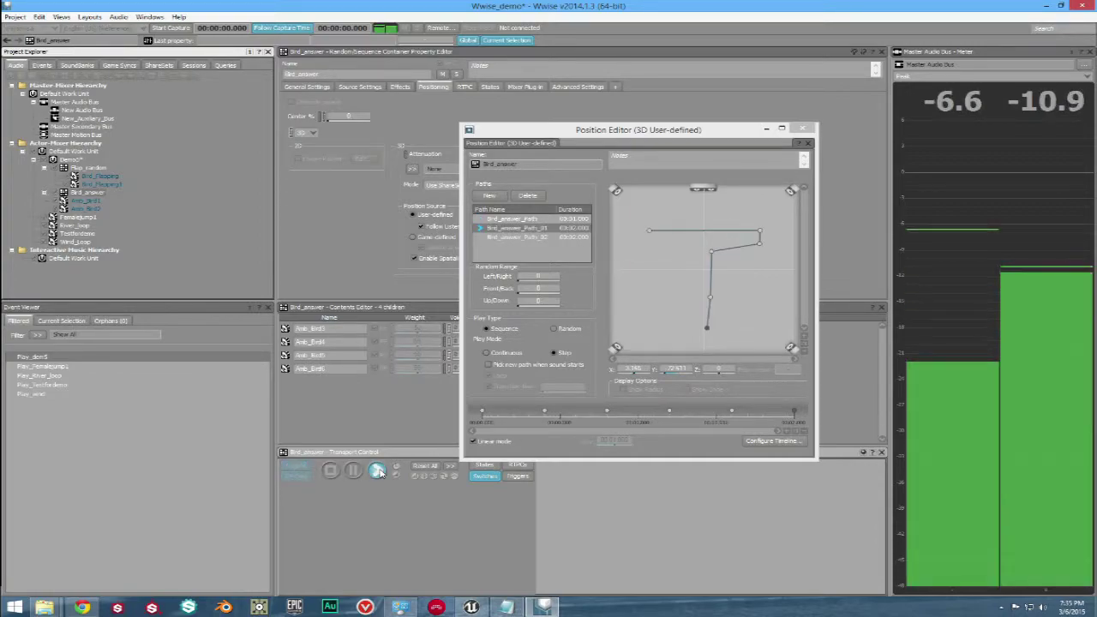
pyautogui.click(554, 332)
pyautogui.click(555, 330)
pyautogui.click(375, 471)
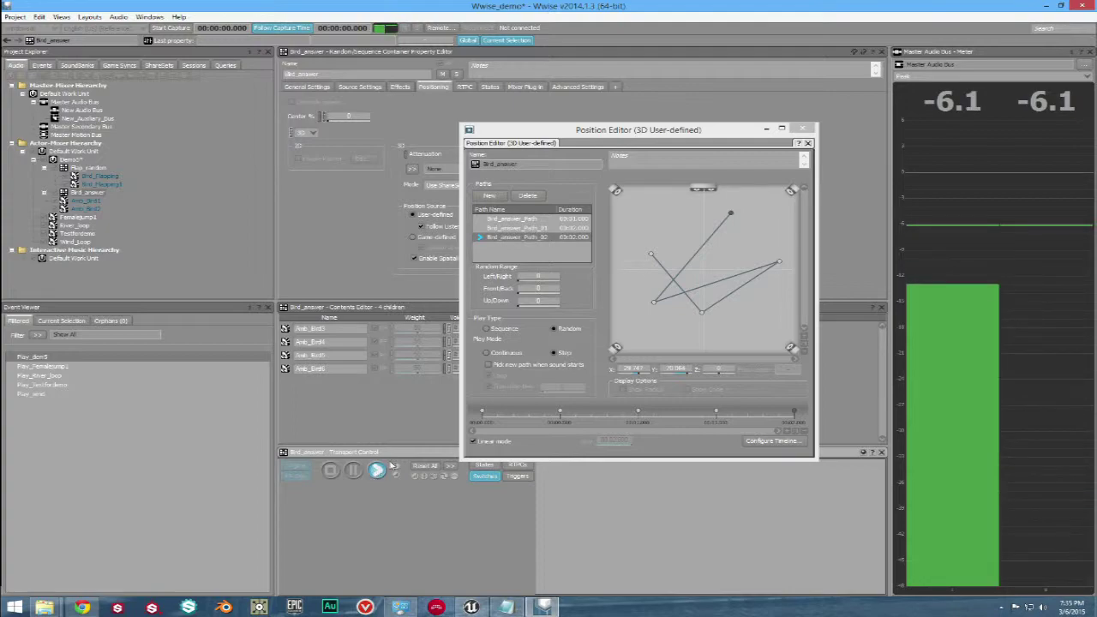
pyautogui.click(802, 129)
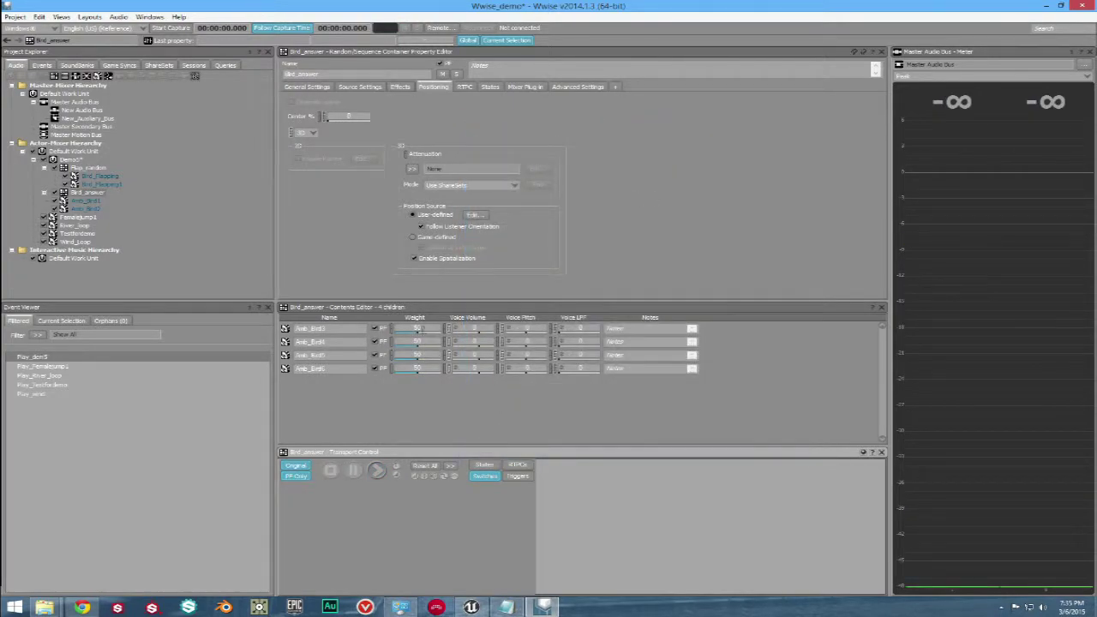
# - Give the four sounds in Bird_answer different weights, including 72 for Amb_Bird3 and 27 for Amb_Bird6
pyautogui.moveTo(417, 332); pyautogui.dragTo(463, 347)
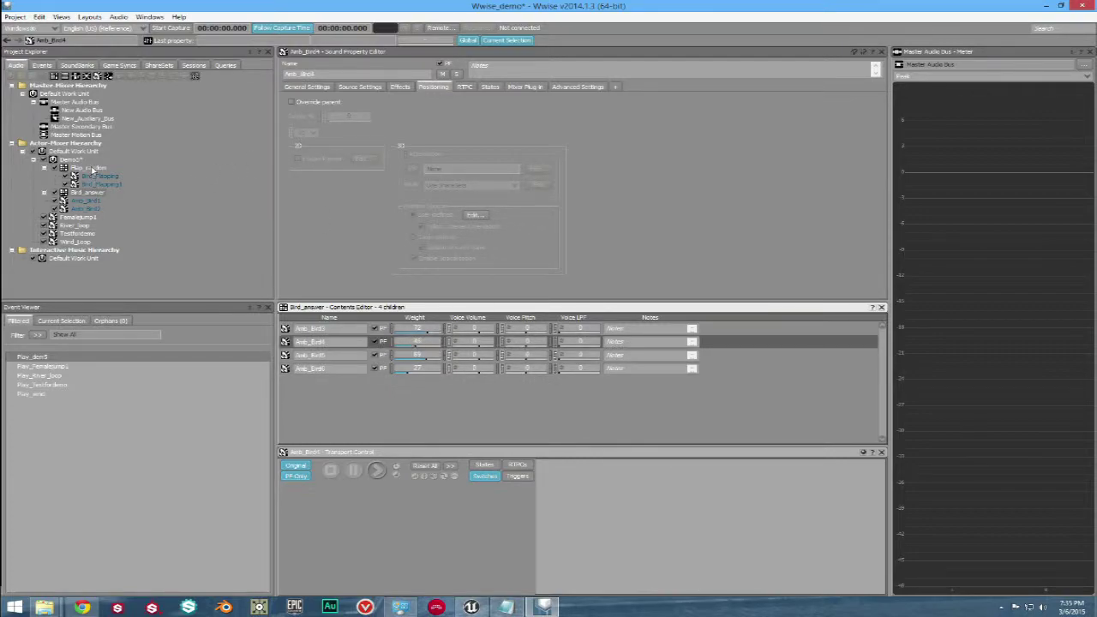
# - Enable the voice pitch randomizer on Amb_Bird1, set its minimum and maximum offsets, and audition the sound
pyautogui.click(89, 199)
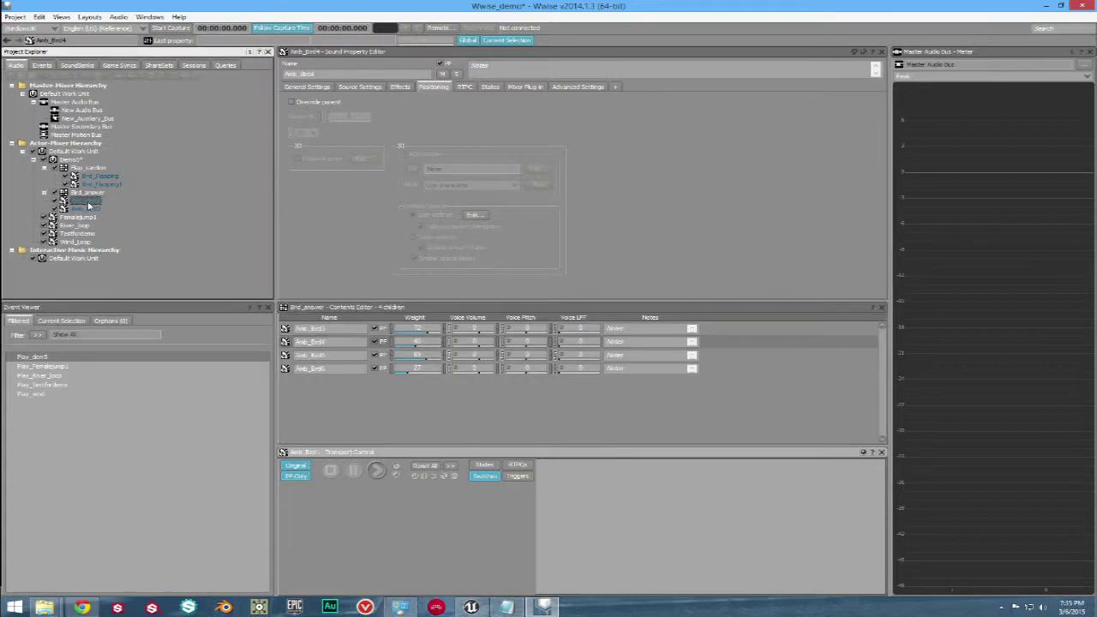
pyautogui.click(308, 87)
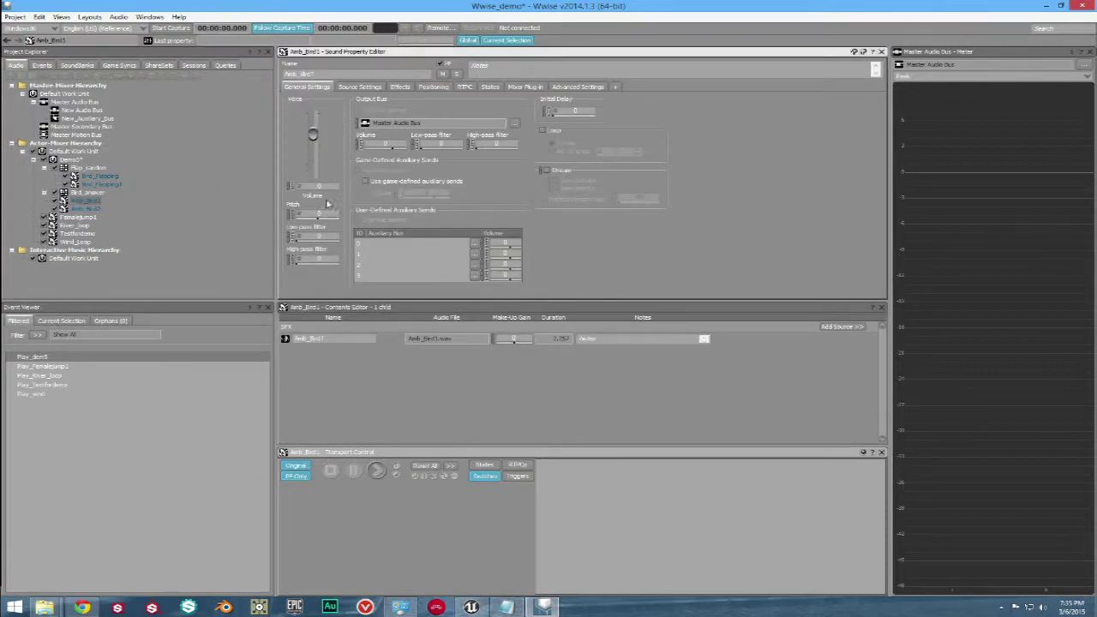
pyautogui.rightClick(294, 213)
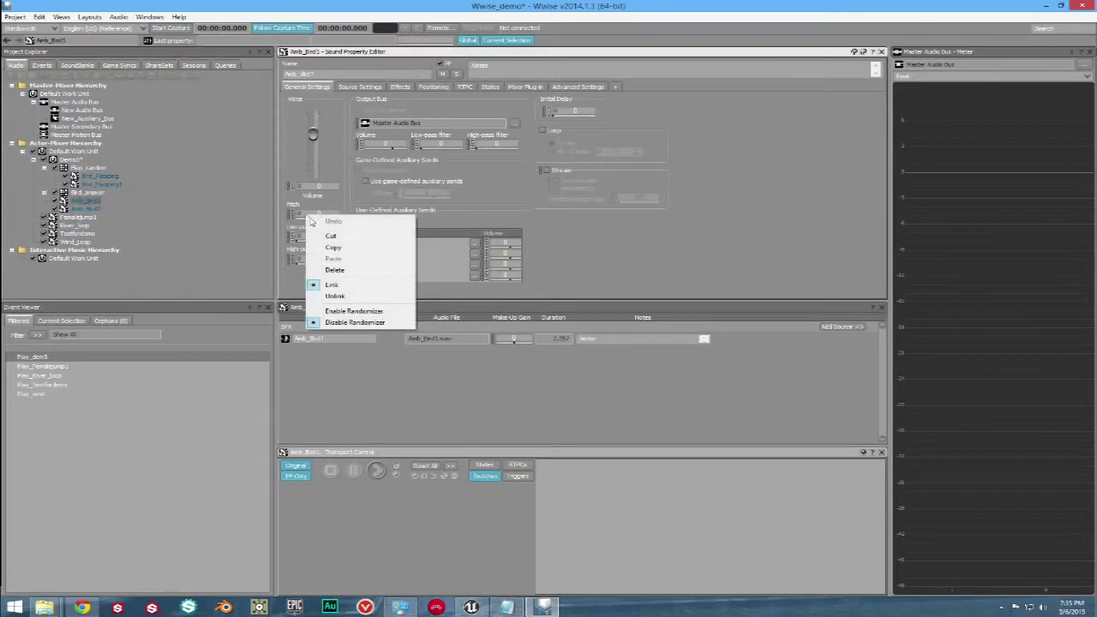
pyautogui.click(333, 286)
pyautogui.moveTo(329, 301)
pyautogui.mouseDown()
pyautogui.moveTo(363, 307)
pyautogui.moveTo(312, 307)
pyautogui.mouseUp()
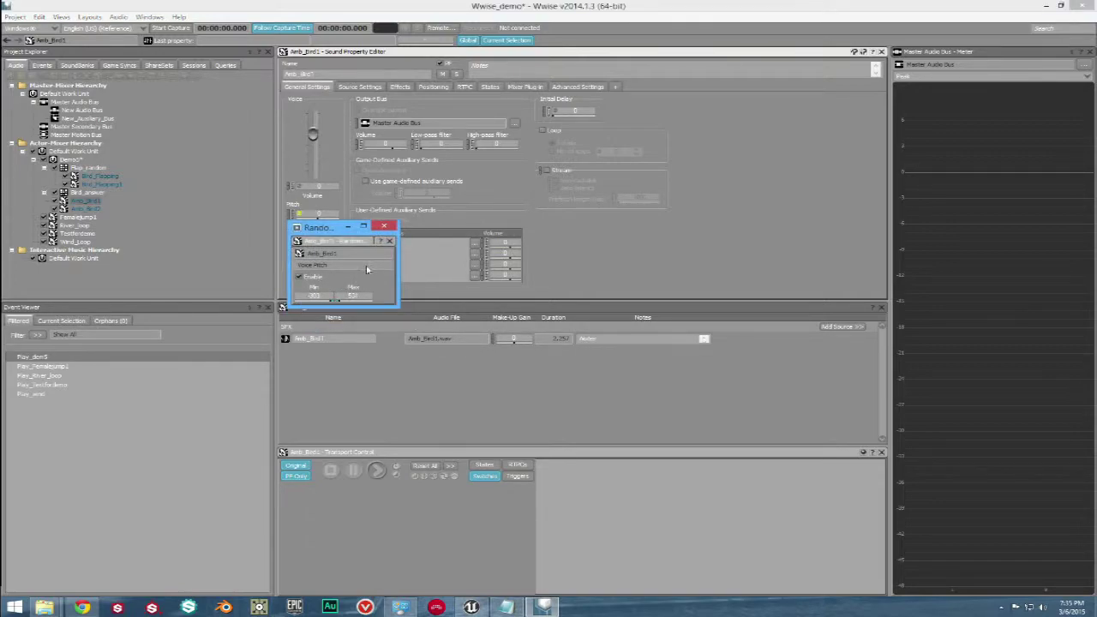
pyautogui.click(385, 227)
pyautogui.click(376, 471)
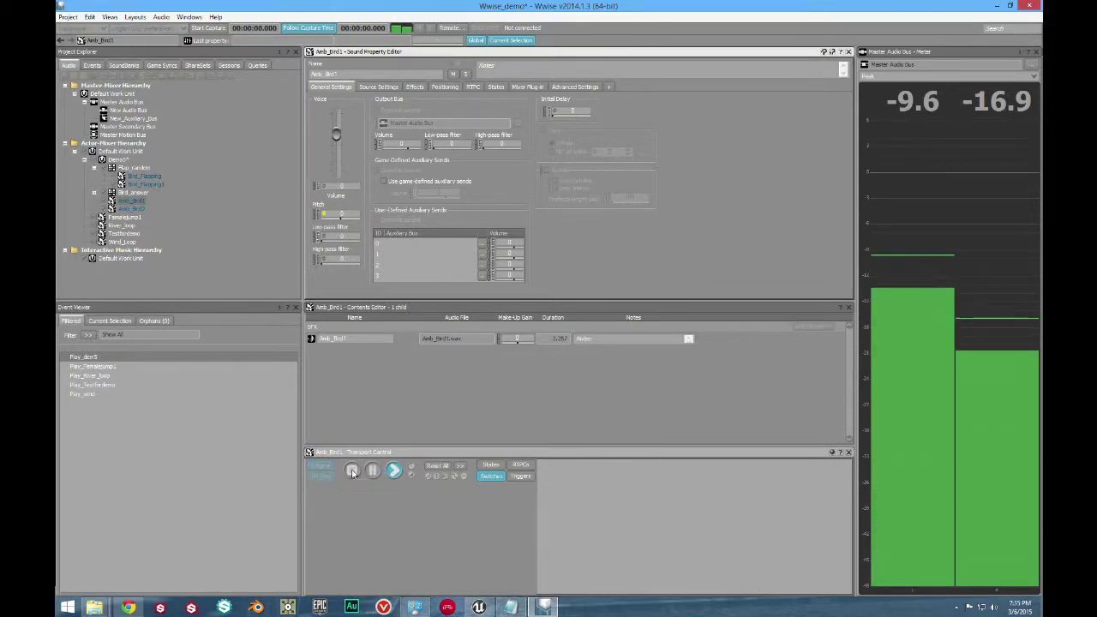
pyautogui.click(352, 470)
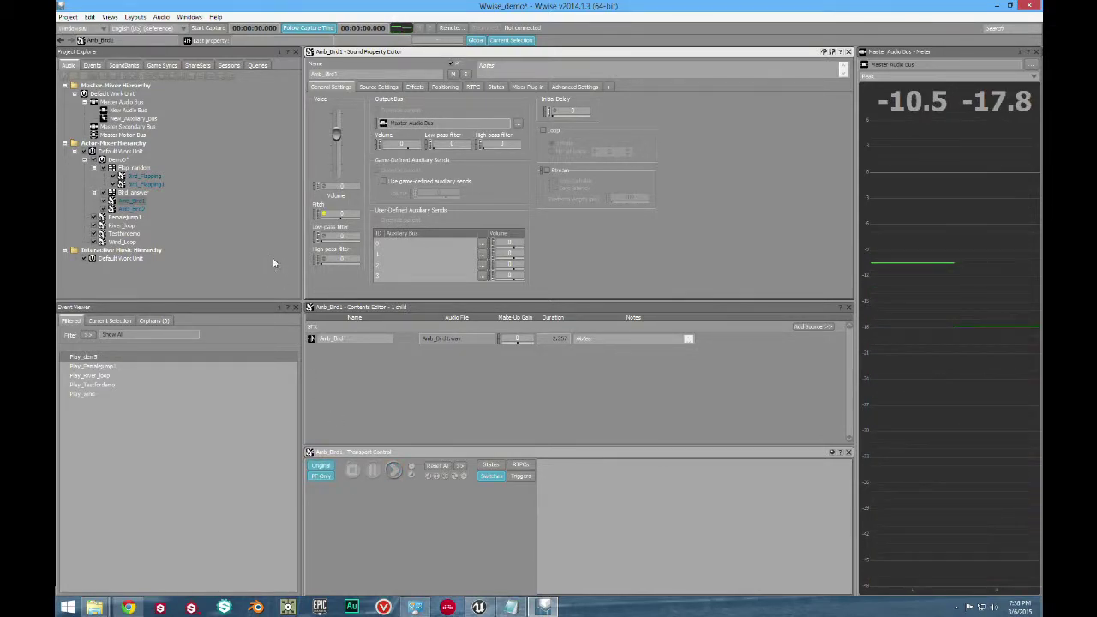
# - Set the voice pitch of Amb_Bird2 to 300 and audition it
pyautogui.click(129, 208)
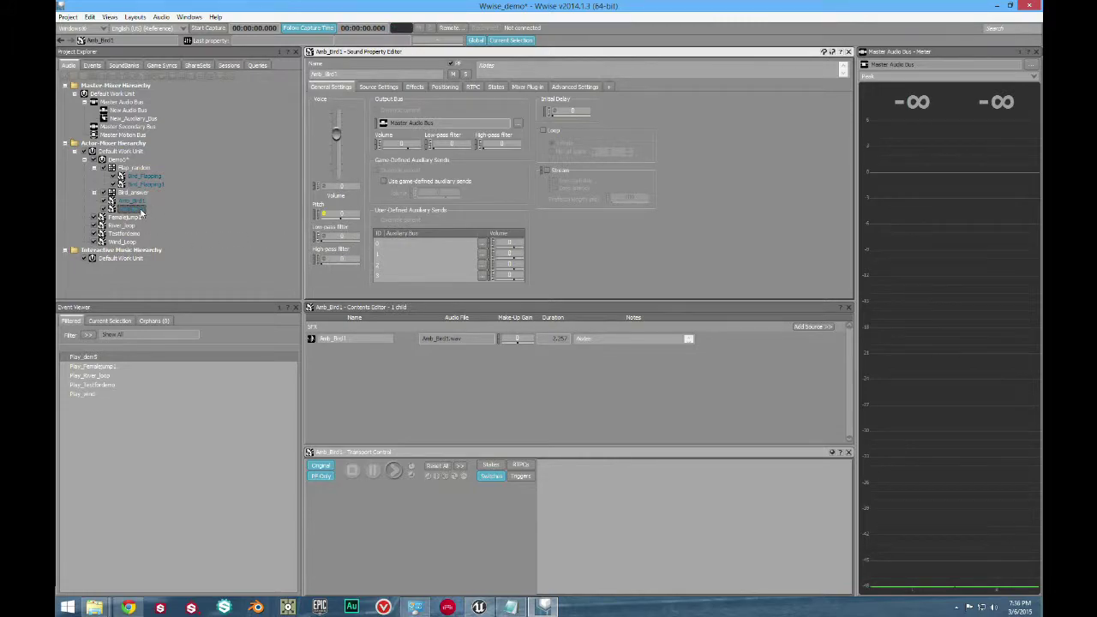
pyautogui.click(341, 214)
pyautogui.click(393, 472)
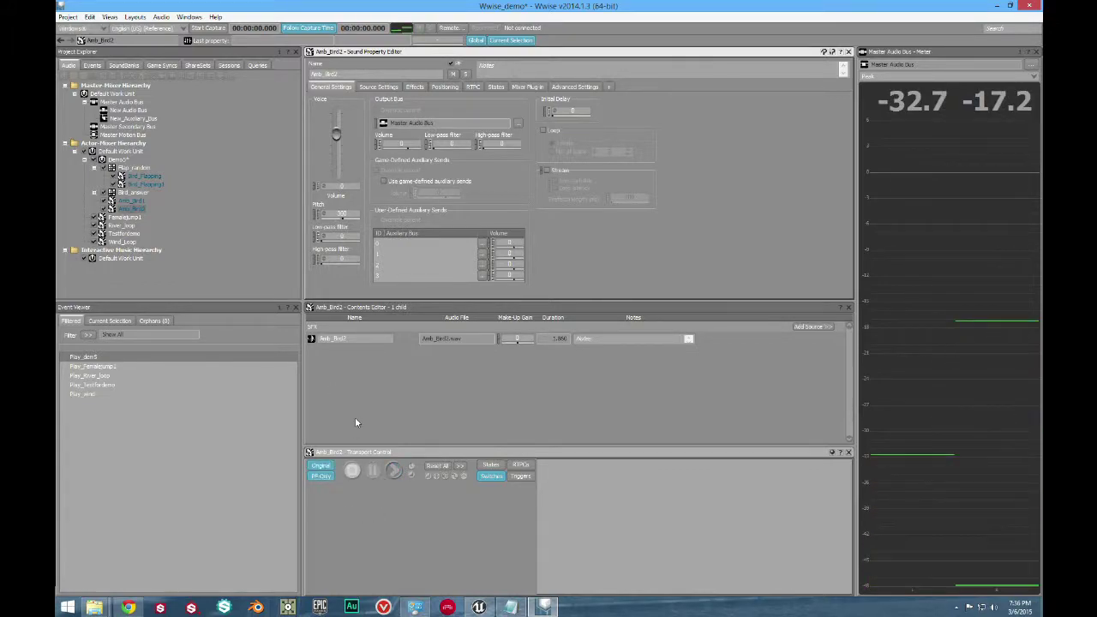
# - Enable the voice pitch randomizer on Amb_Bird2, set its minimum and maximum offsets, and audition the sound twice
pyautogui.rightClick(341, 214)
pyautogui.click(351, 295)
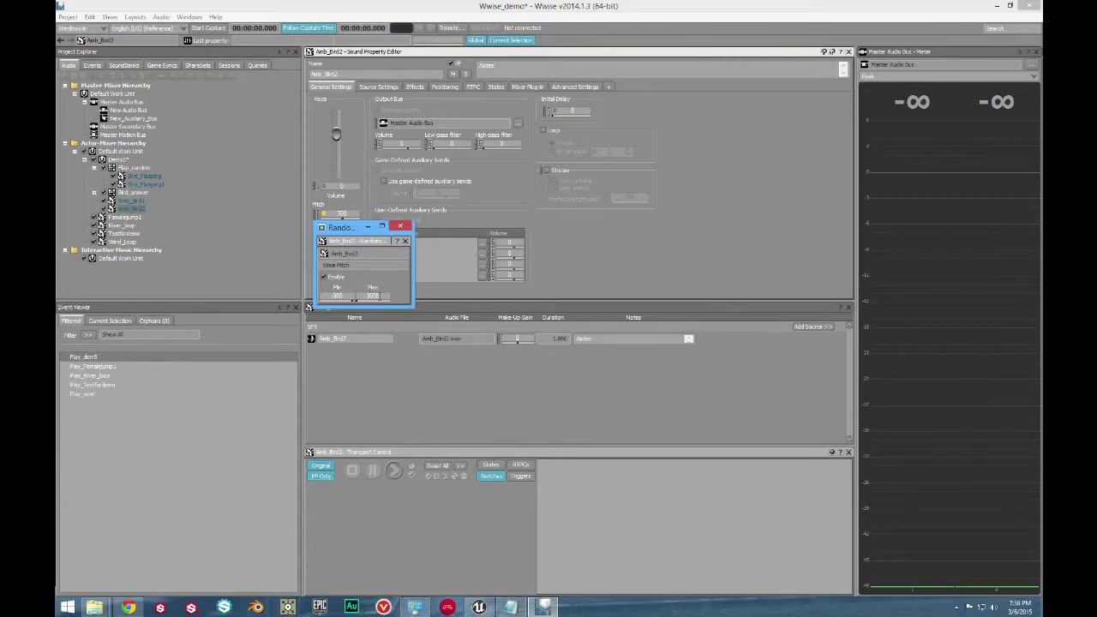
pyautogui.click(400, 226)
pyautogui.click(393, 470)
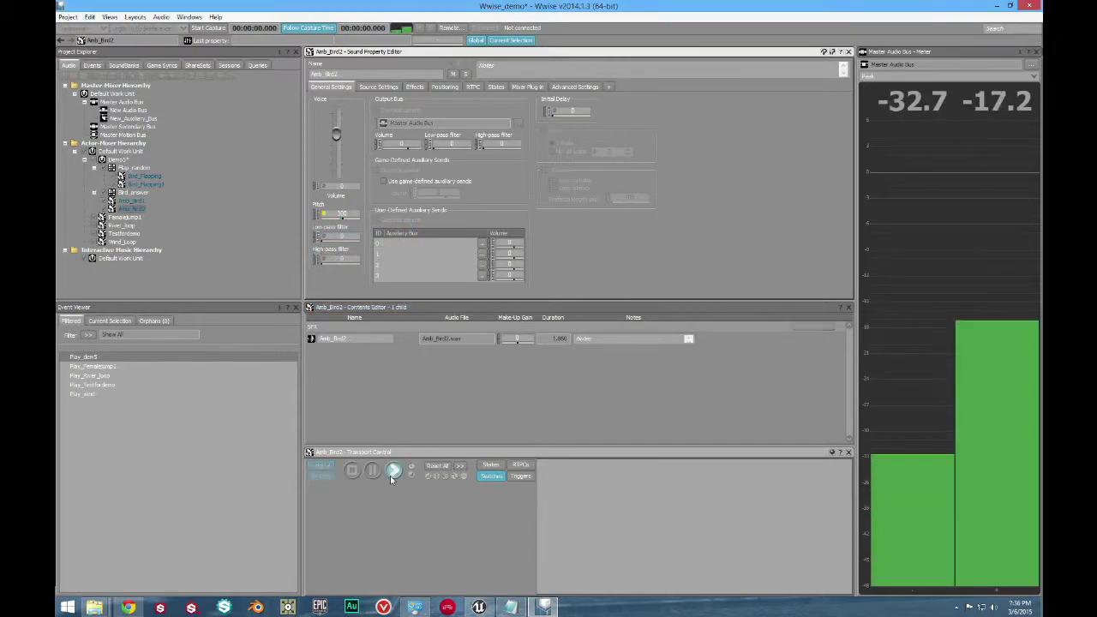
pyautogui.click(393, 472)
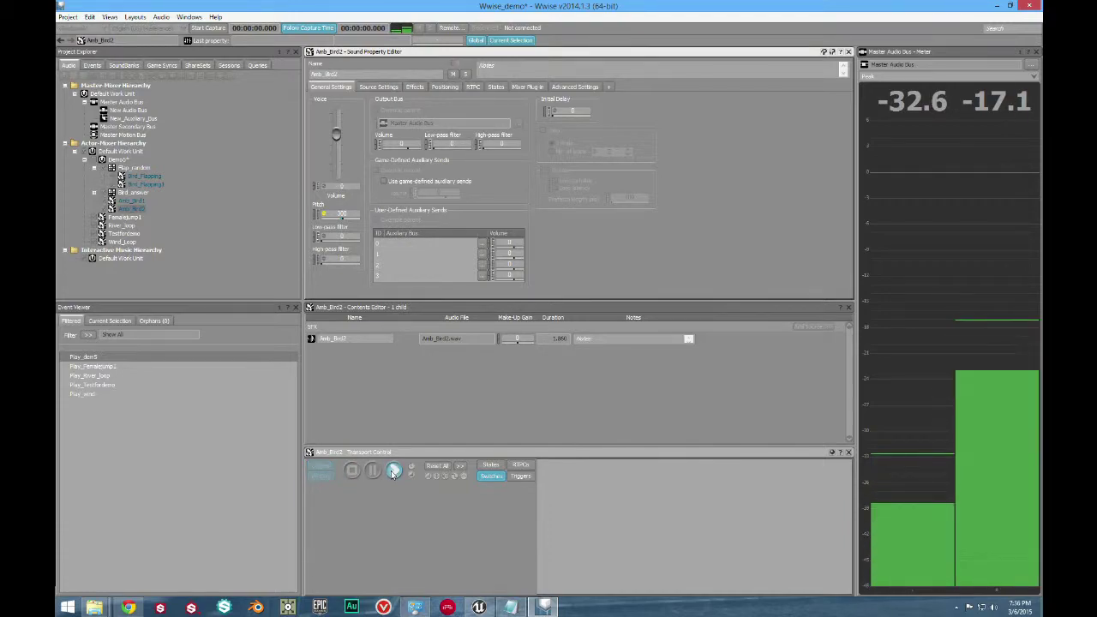
pyautogui.click(351, 471)
# - Open the Play_dem5 event, check its Flap_random and Amb_Bird1 play actions, and audition the event
pyautogui.click(85, 358)
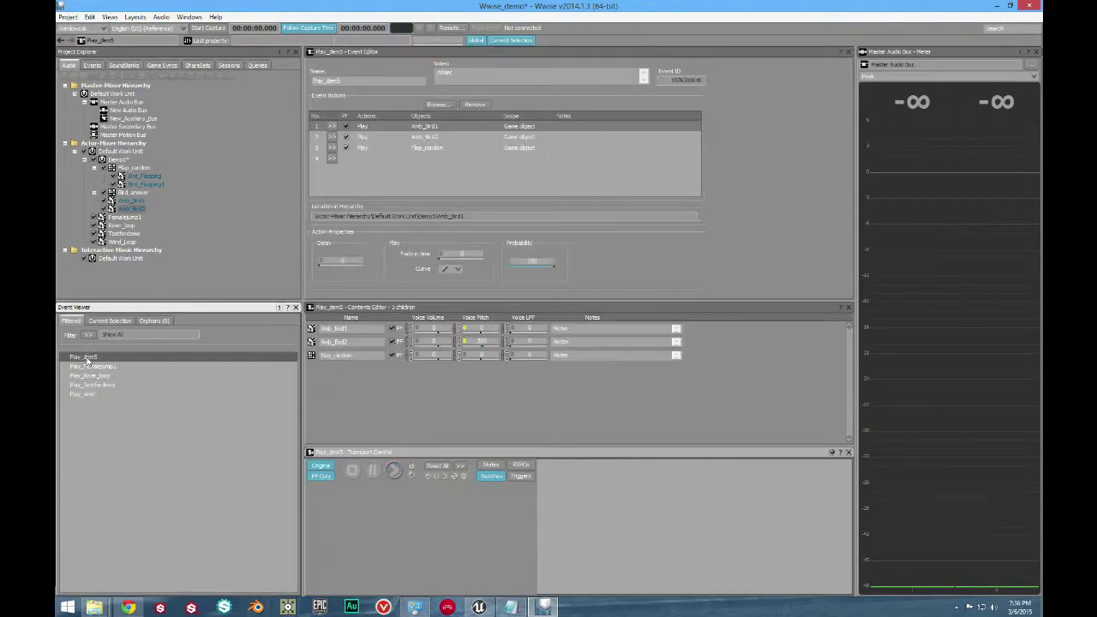
pyautogui.click(431, 149)
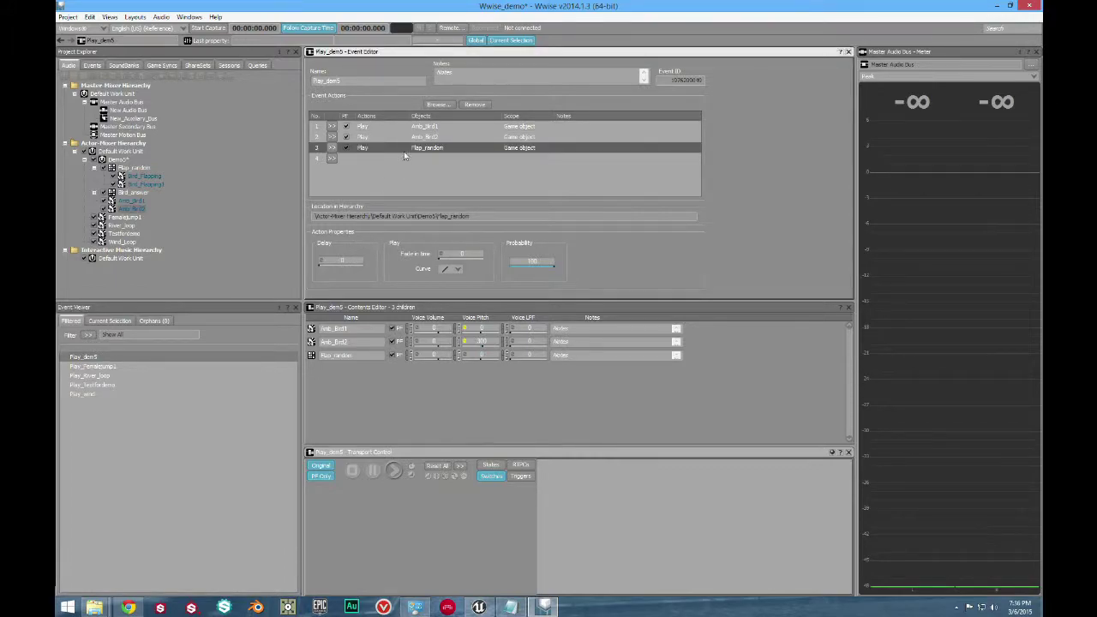
pyautogui.click(421, 127)
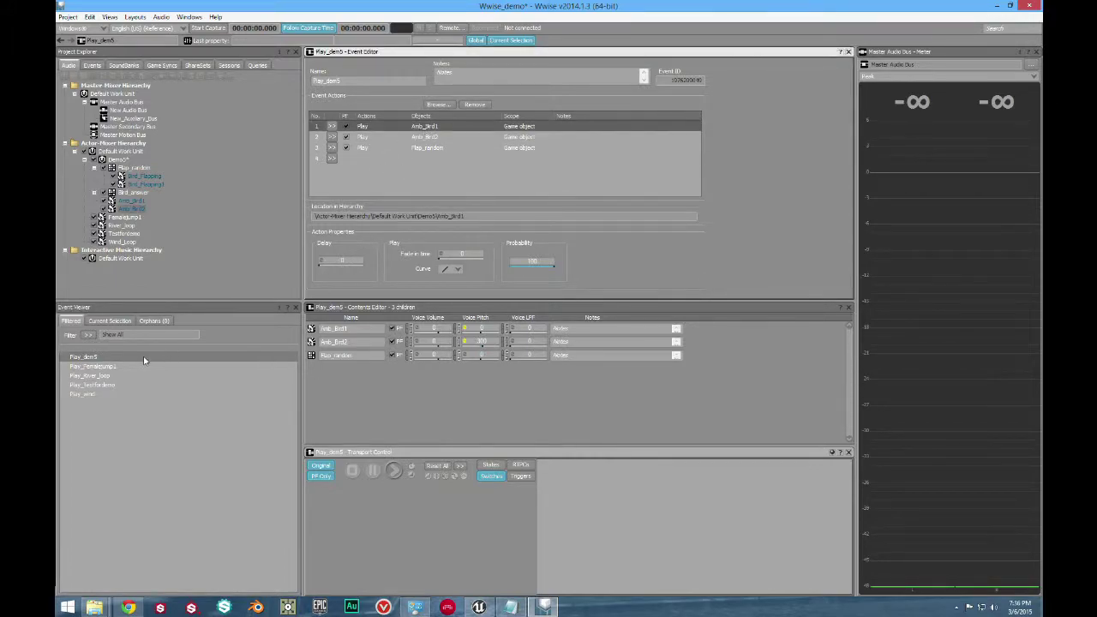
pyautogui.click(393, 471)
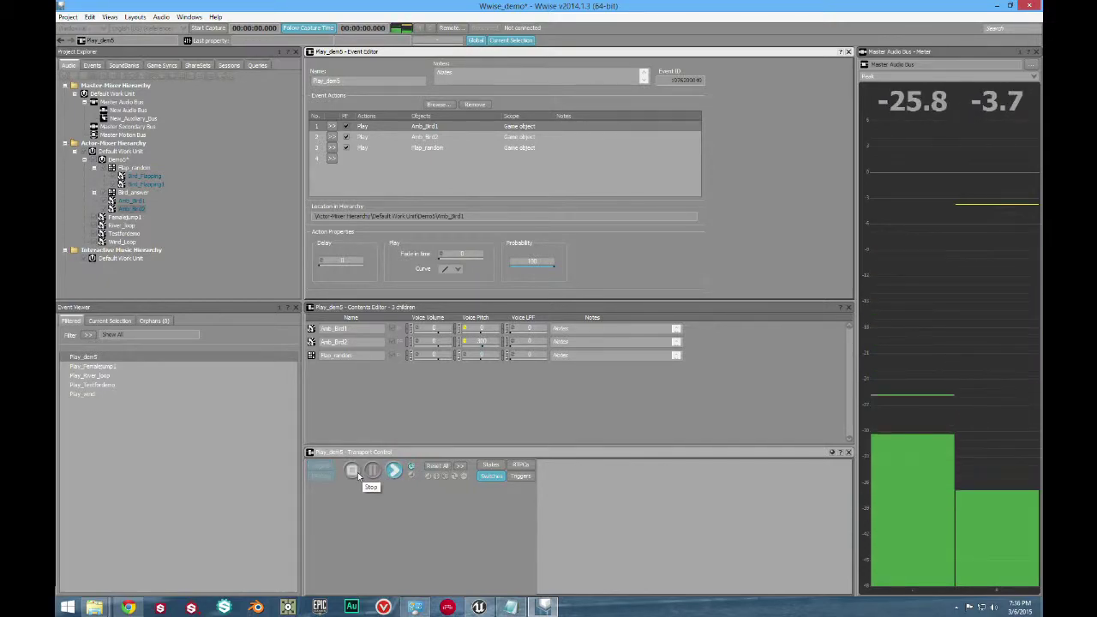
pyautogui.click(357, 472)
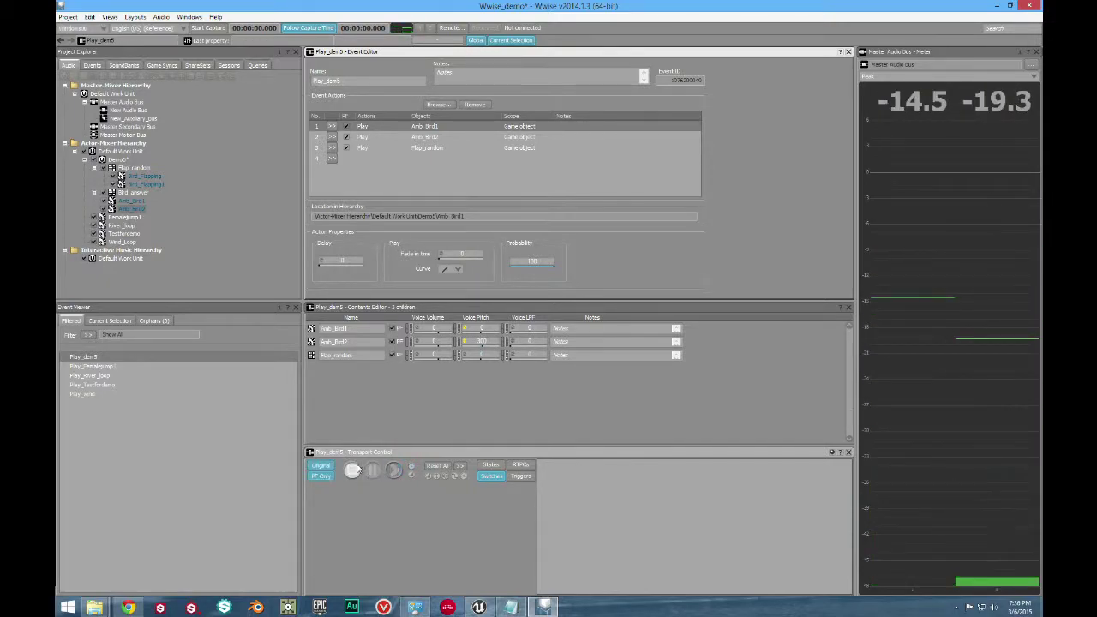
# - Add Bird_answer as a fourth play action in the Play_dem5 event, set its delay to 7, and audition the event
pyautogui.click(426, 137)
pyautogui.click(407, 148)
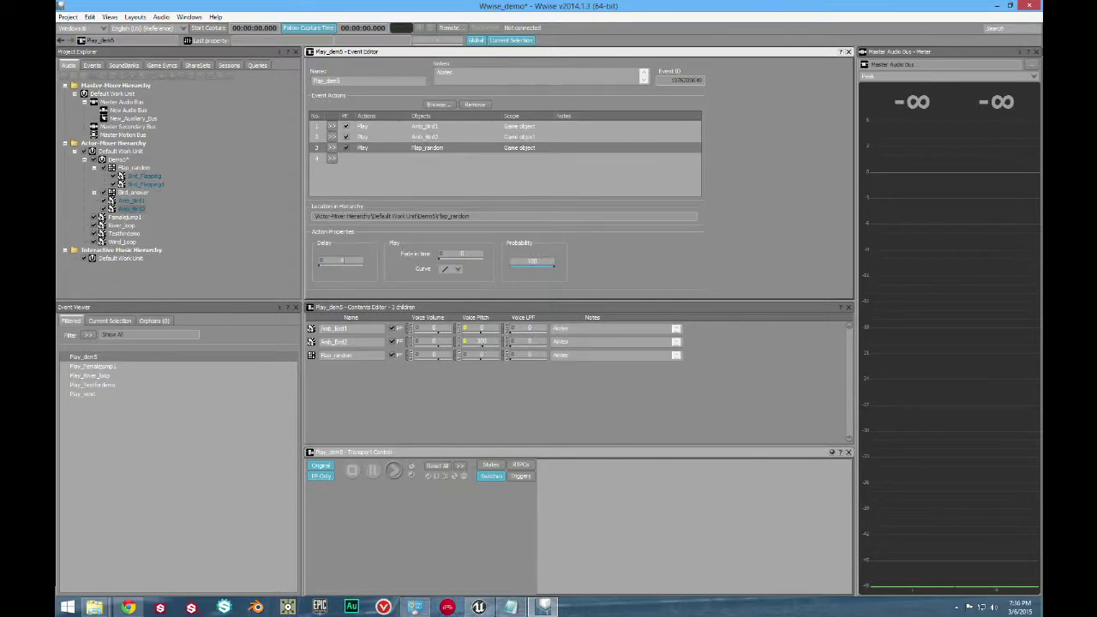
pyautogui.moveTo(137, 194); pyautogui.dragTo(358, 172)
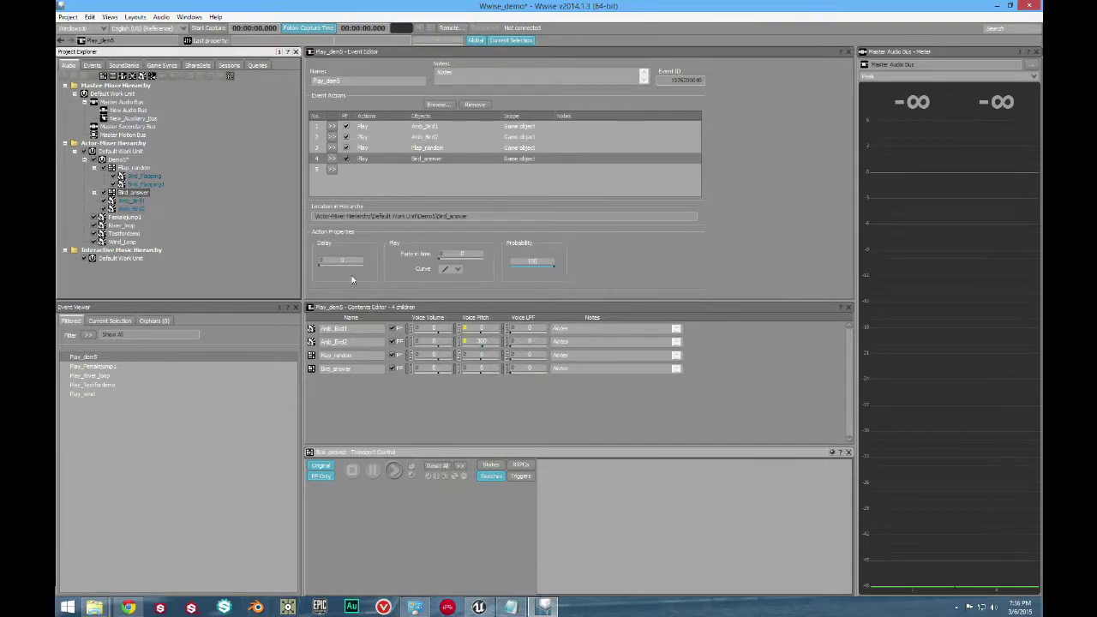
pyautogui.click(351, 272)
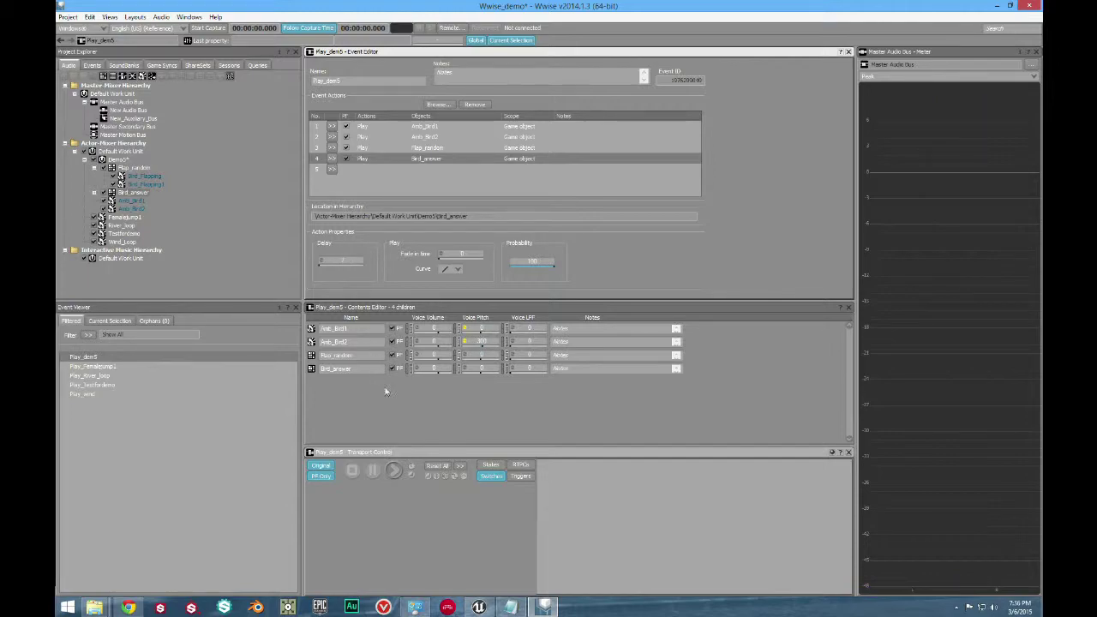
pyautogui.click(372, 417)
pyautogui.click(394, 470)
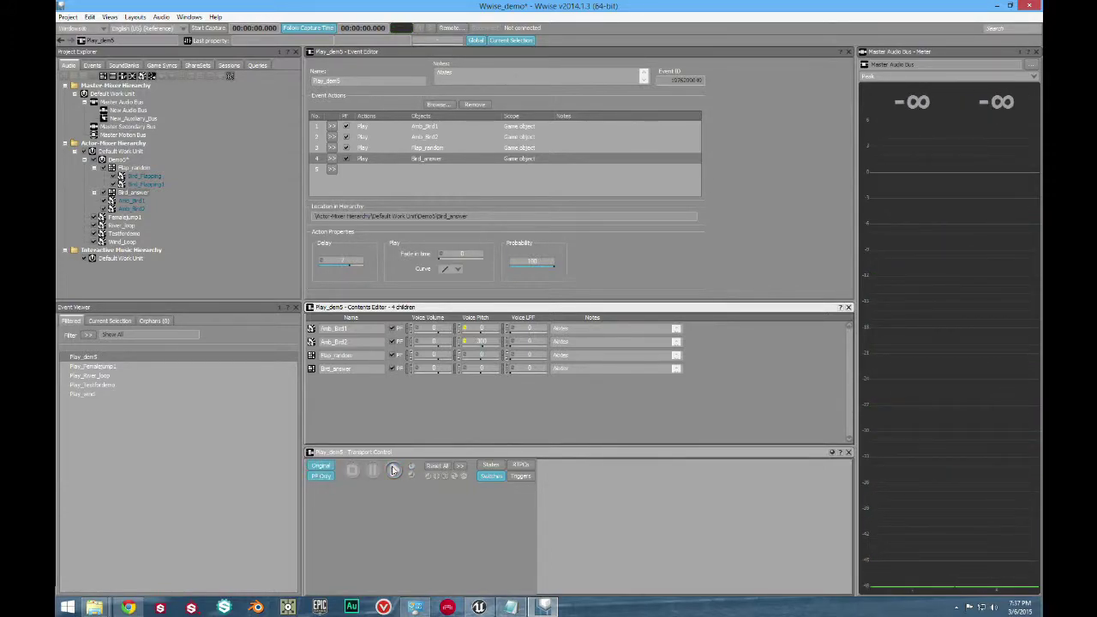
# - Switch to Unreal Editor, open the Play_dem5 audio event asset, assign its required sound bank and close the asset
pyautogui.moveTo(390, 12); pyautogui.dragTo(685, 19)
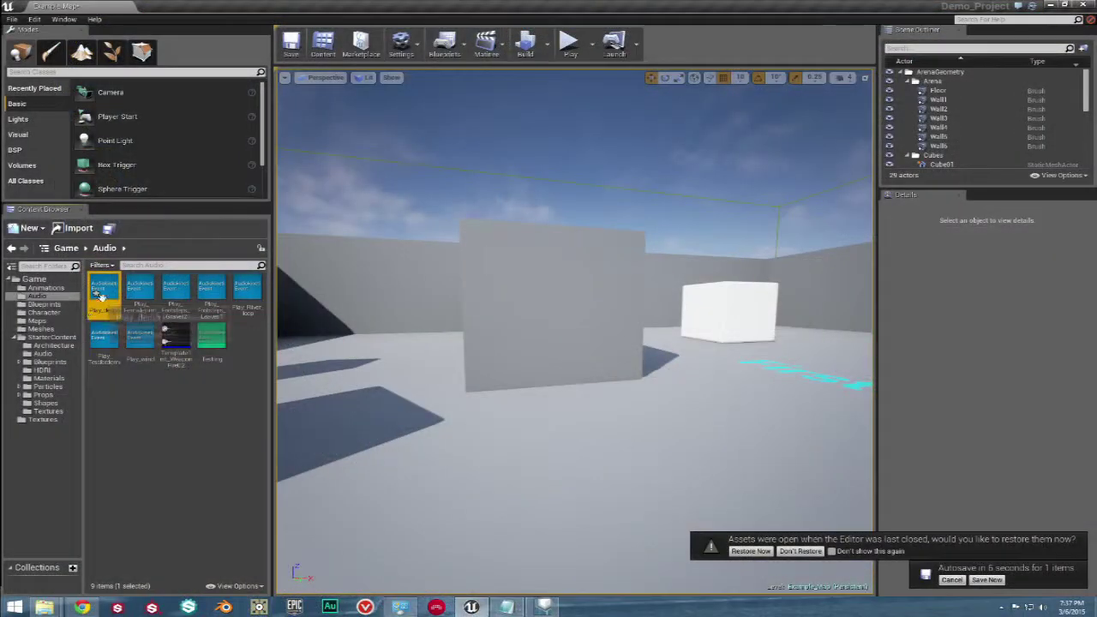
pyautogui.doubleClick(104, 295)
pyautogui.click(513, 321)
pyautogui.click(503, 399)
pyautogui.click(909, 194)
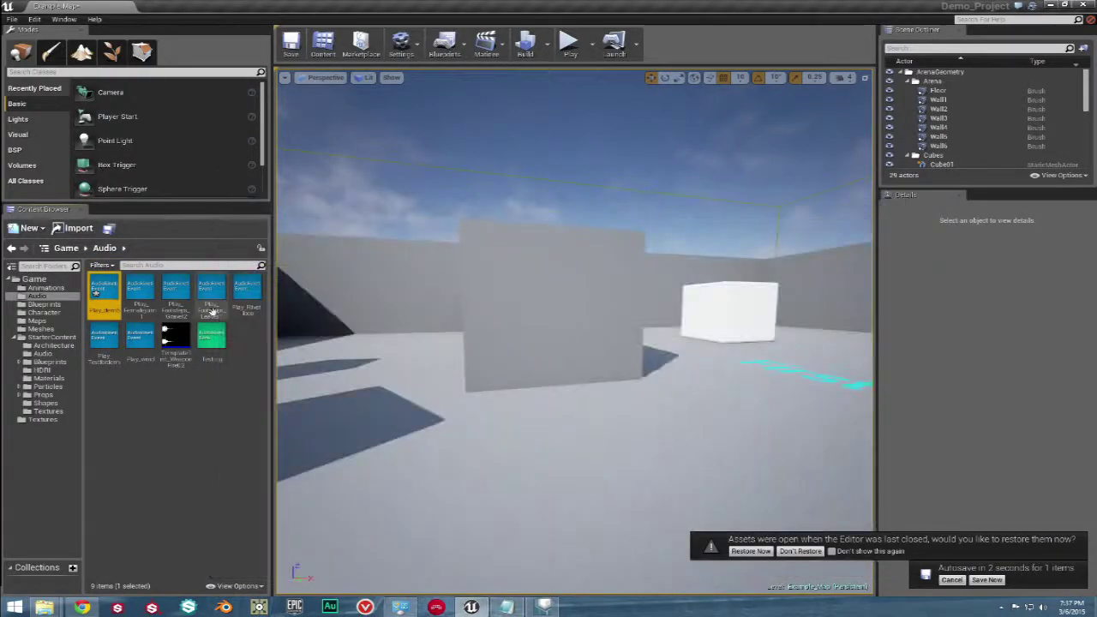
# - Check that the Testing sound bank has Auto Load enabled, and generate the sound banks
pyautogui.doubleClick(211, 339)
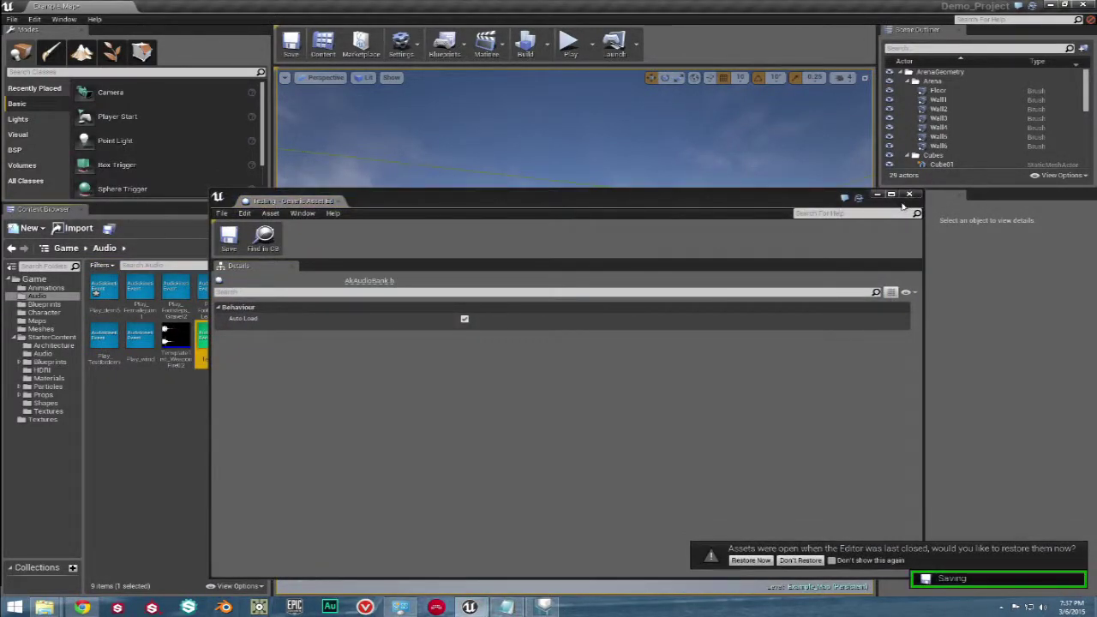
pyautogui.click(909, 194)
pyautogui.click(545, 42)
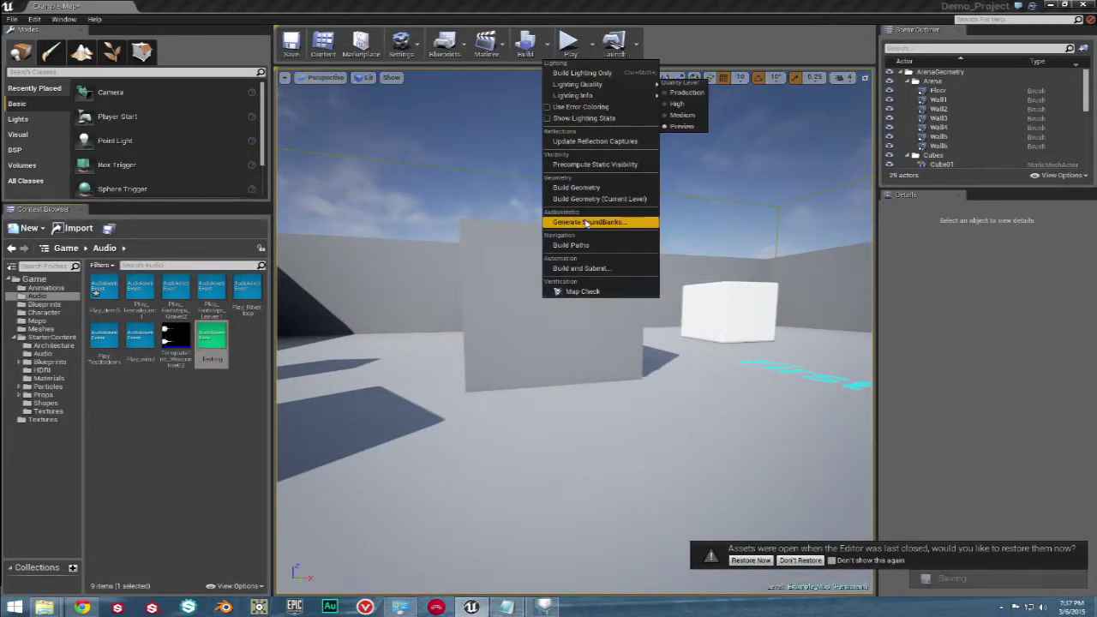
pyautogui.click(590, 222)
pyautogui.click(699, 382)
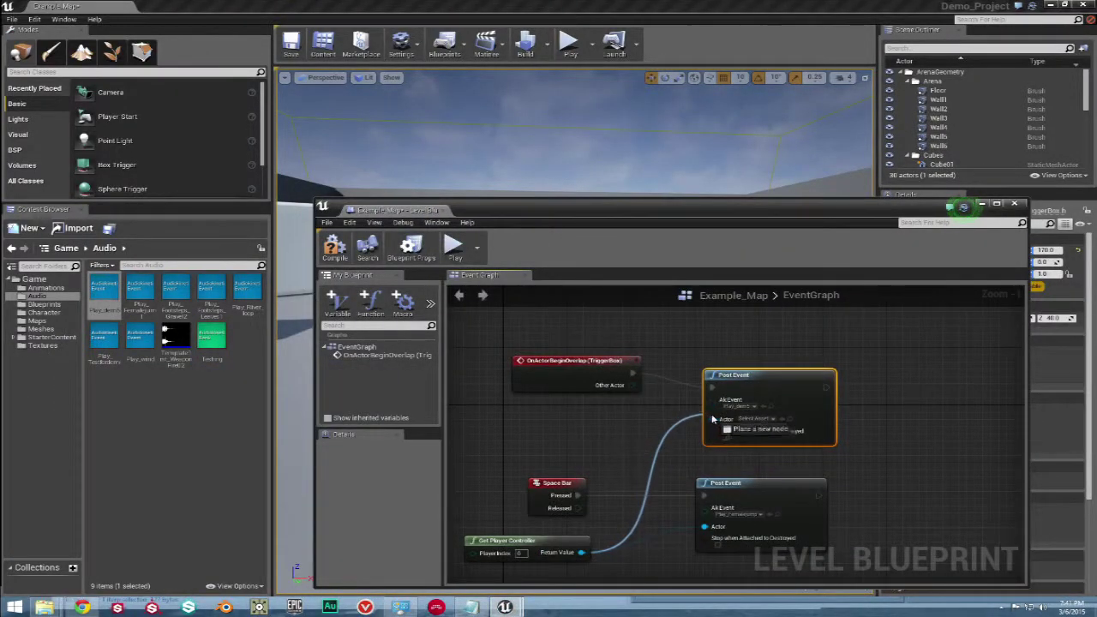
# - Play the level, walk around through the trigger box area to hear the bird event, and end the play session
pyautogui.click(452, 251)
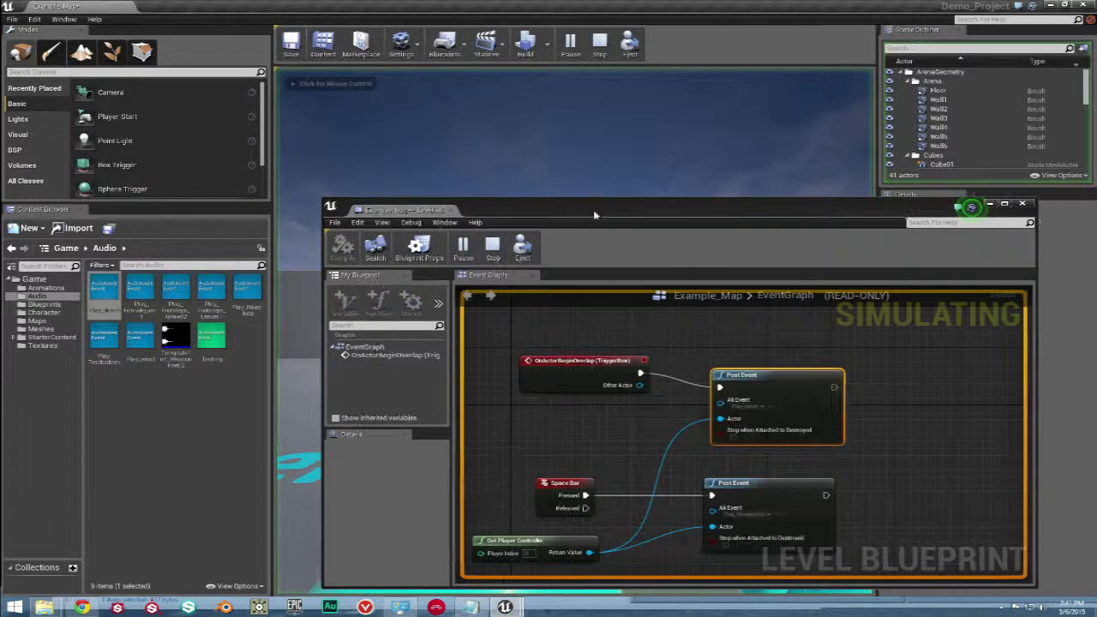
pyautogui.moveTo(394, 209); pyautogui.dragTo(829, 312)
pyautogui.press('w')
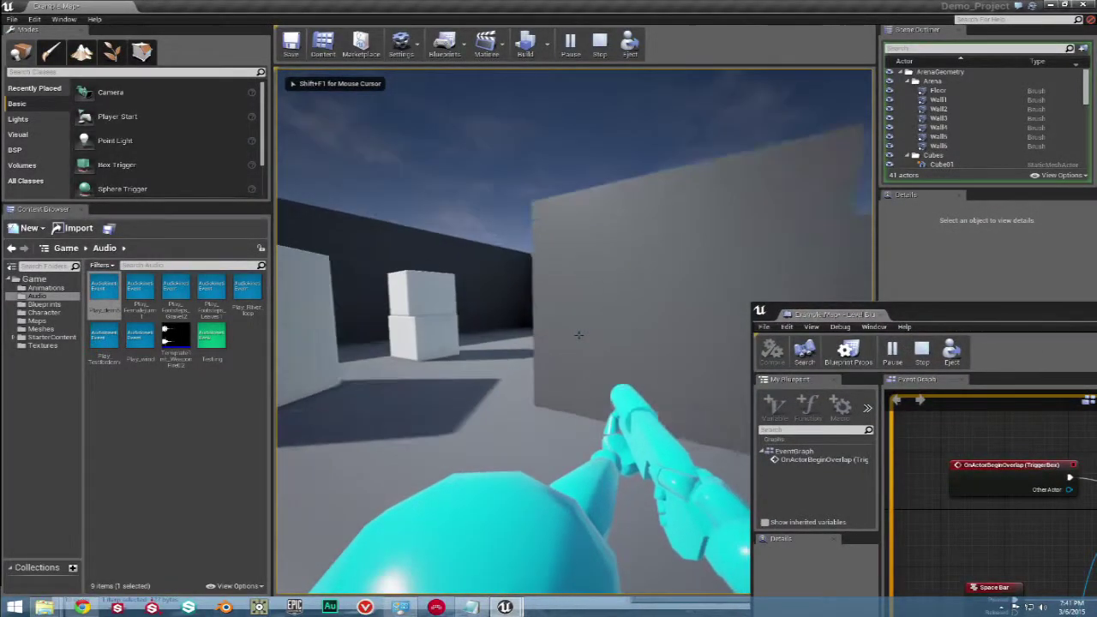
pyautogui.press('s')
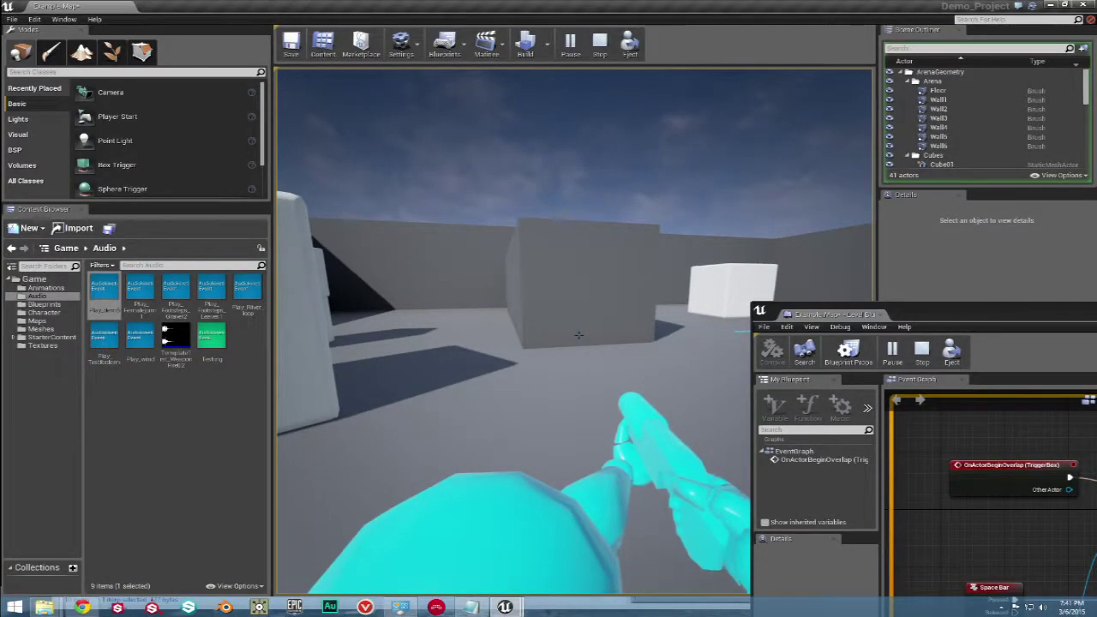
pyautogui.press('a')
pyautogui.press('d')
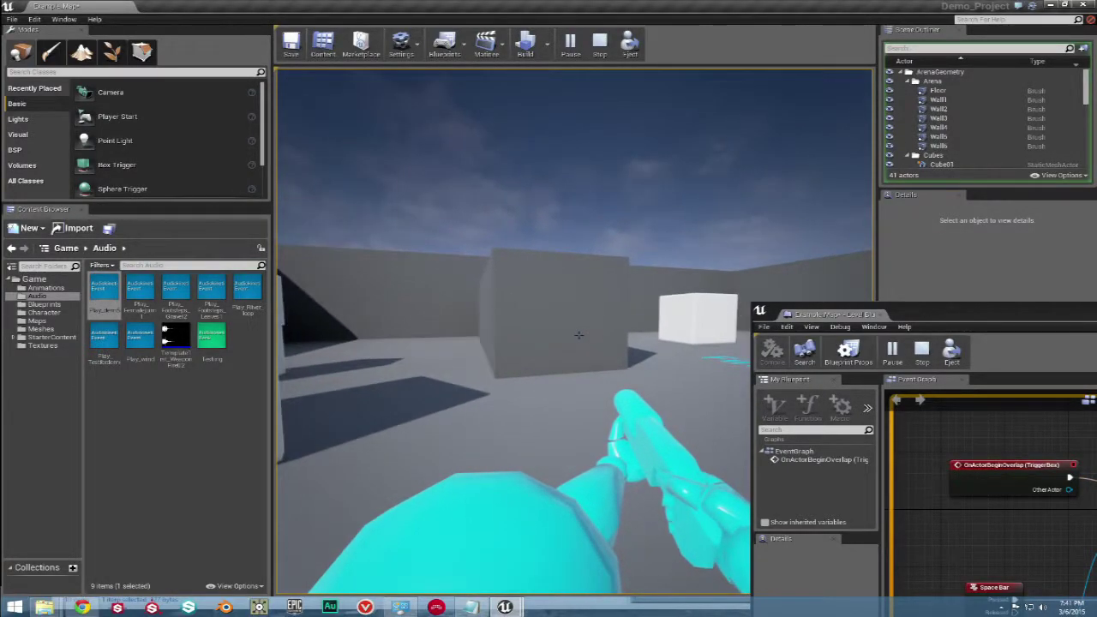
pyautogui.press('a')
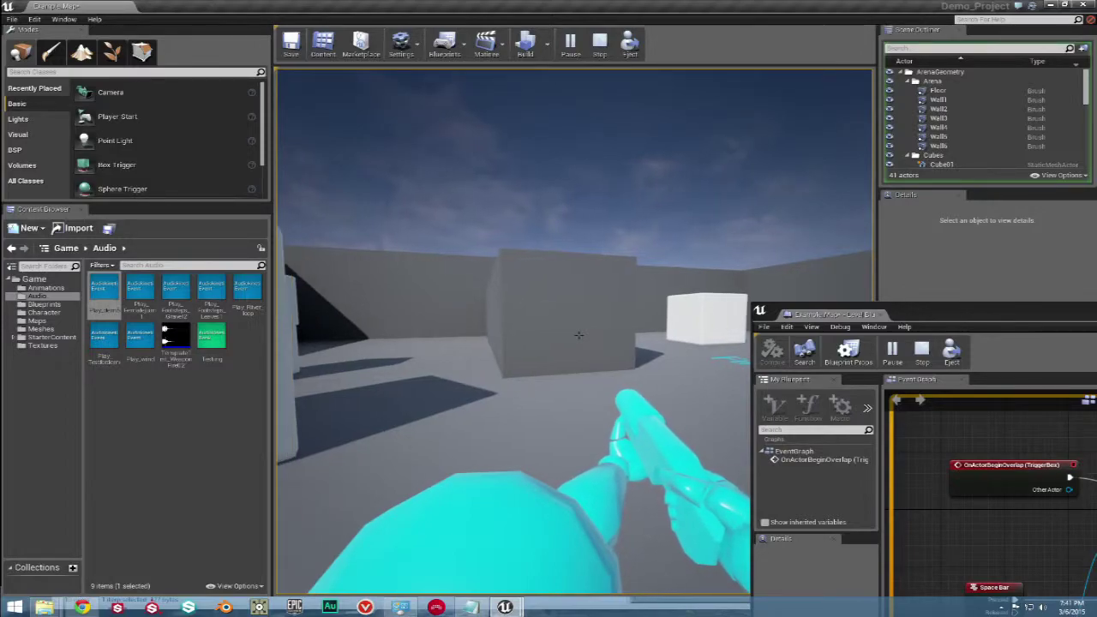
pyautogui.press('w')
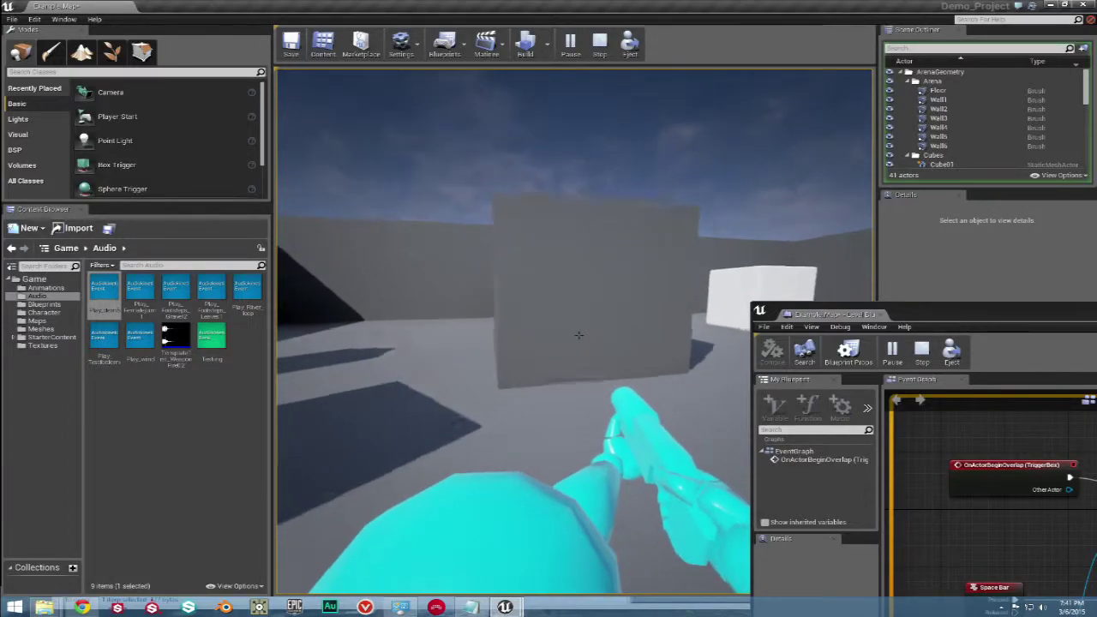
pyautogui.press('s')
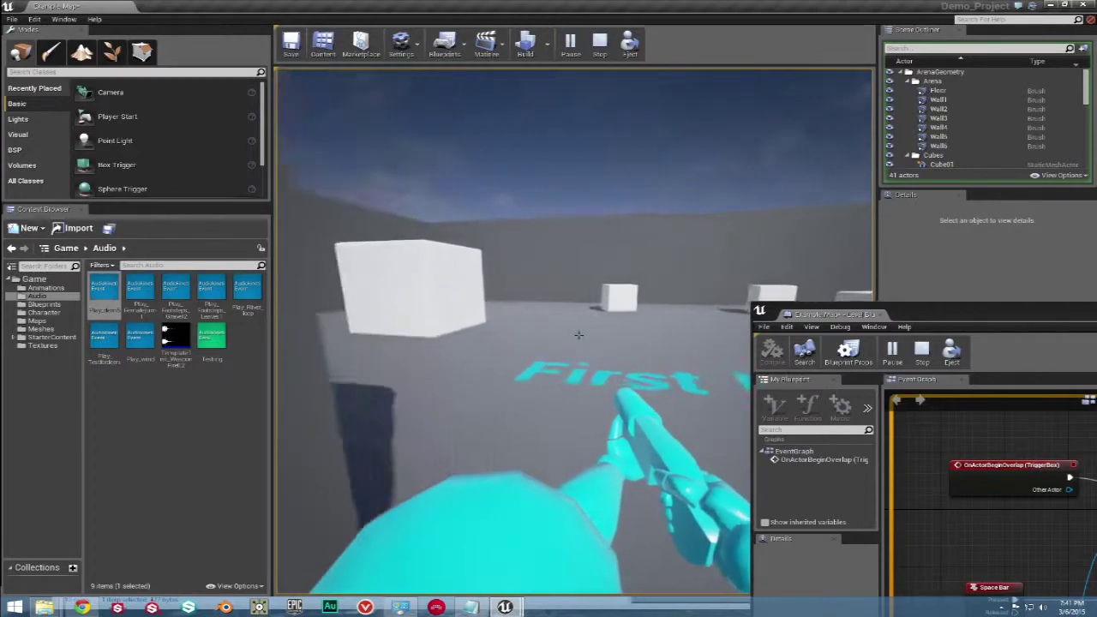
pyautogui.press('a')
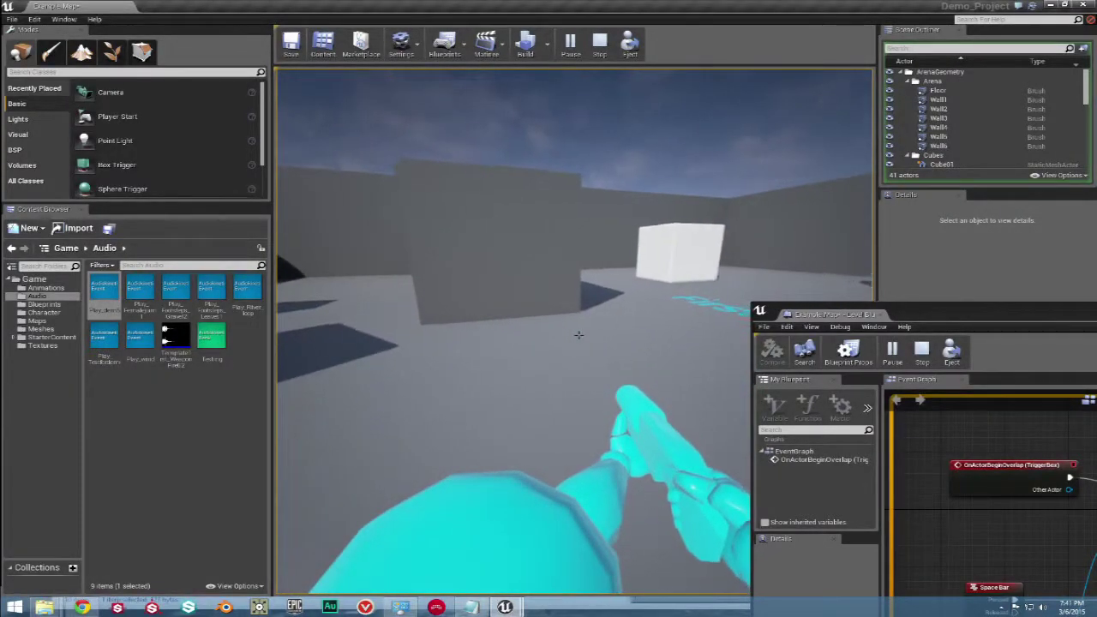
pyautogui.press('s')
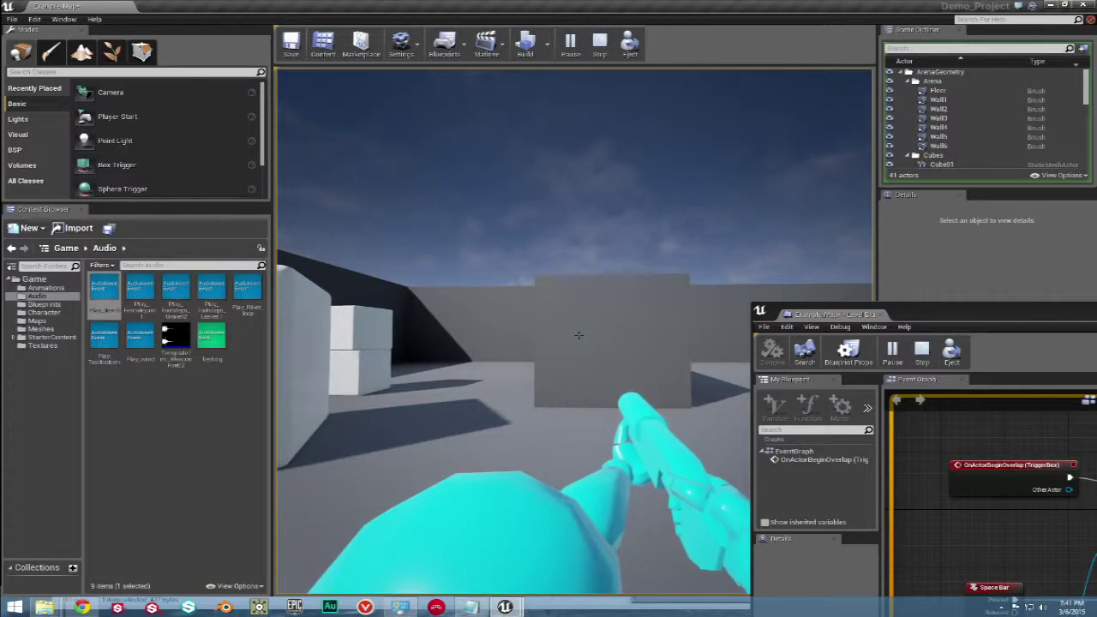
pyautogui.press('Escape')
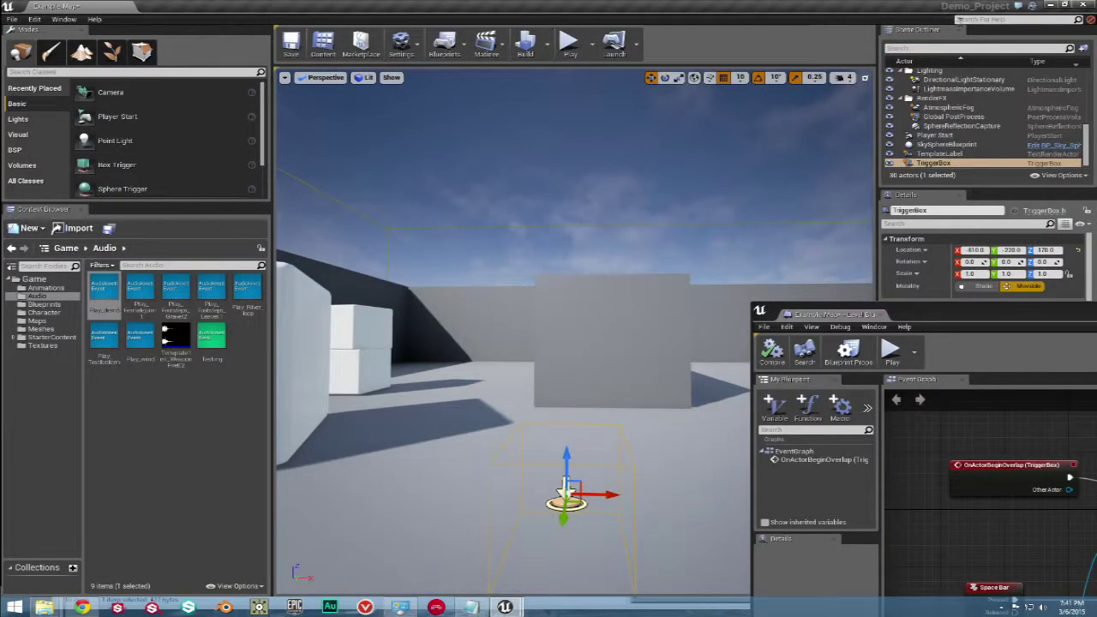
pyautogui.click(1081, 6)
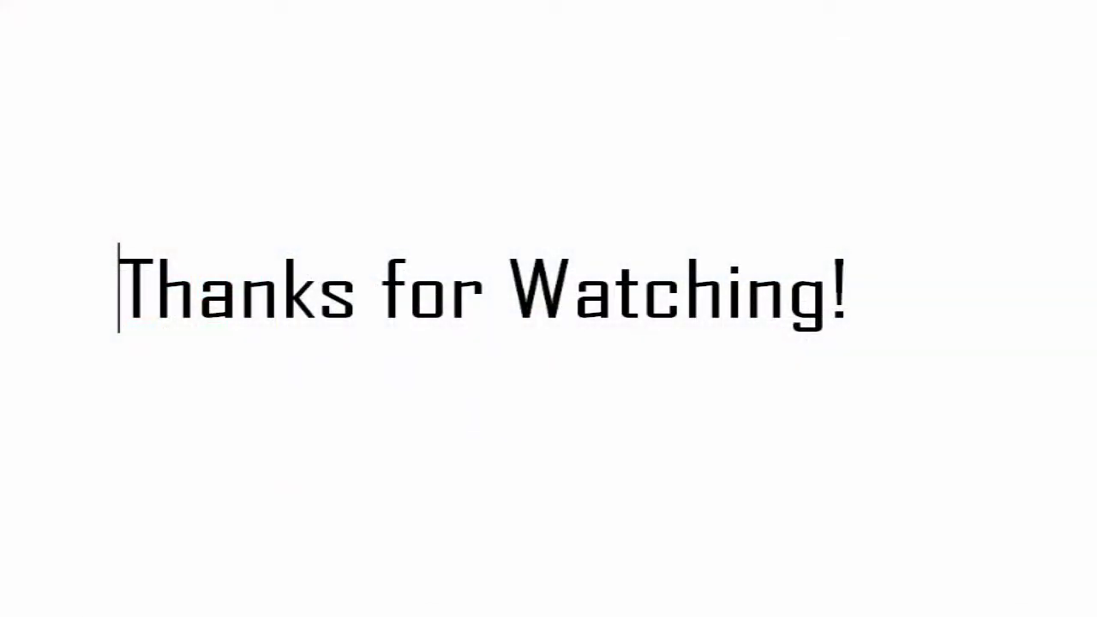